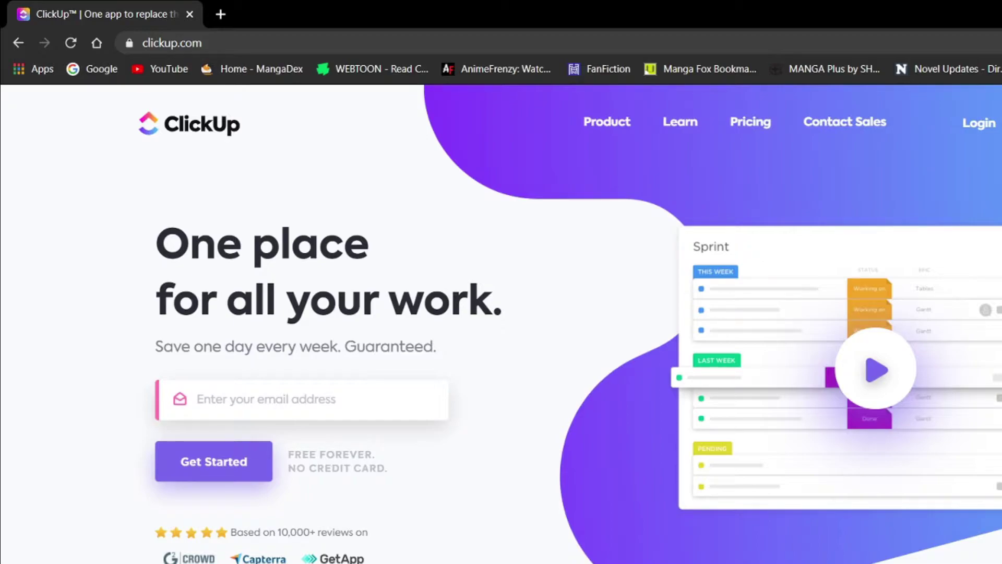
- Log in to the ClickUp workspace, dismissing the saved-email suggestions on the way
{"action": "left_click", "coordinate": [415, 400]}
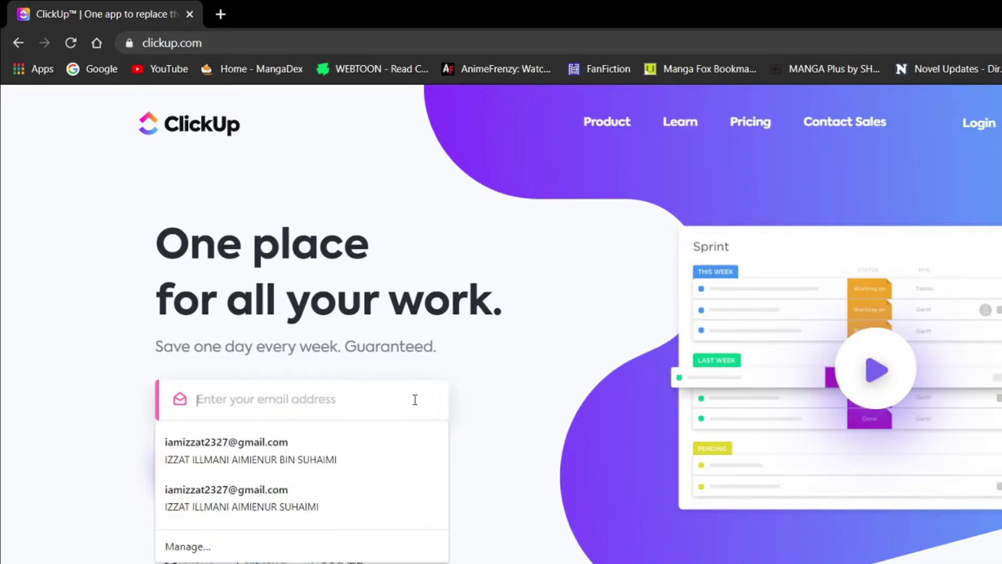
{"action": "left_click", "coordinate": [455, 407]}
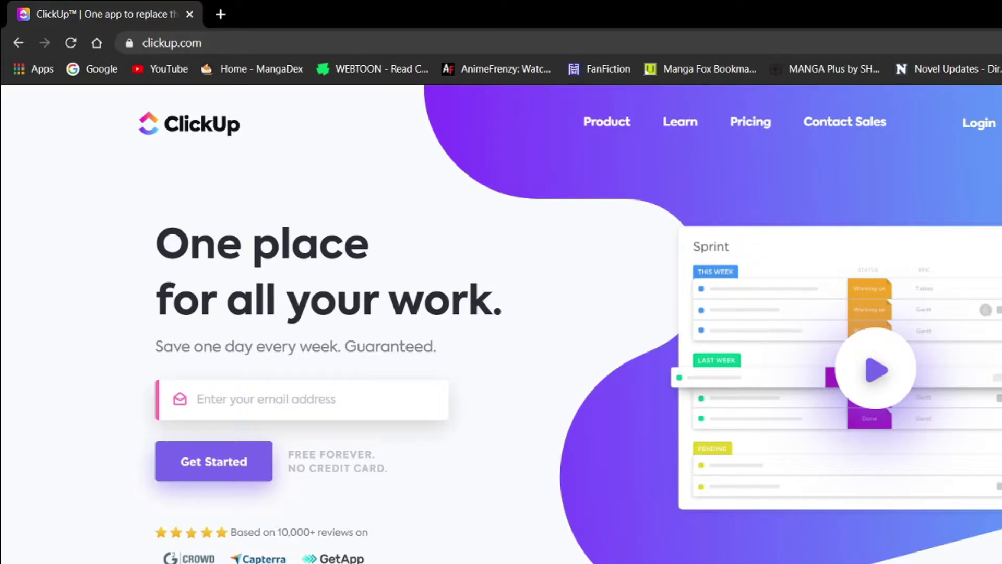
{"action": "left_click", "coordinate": [970, 124]}
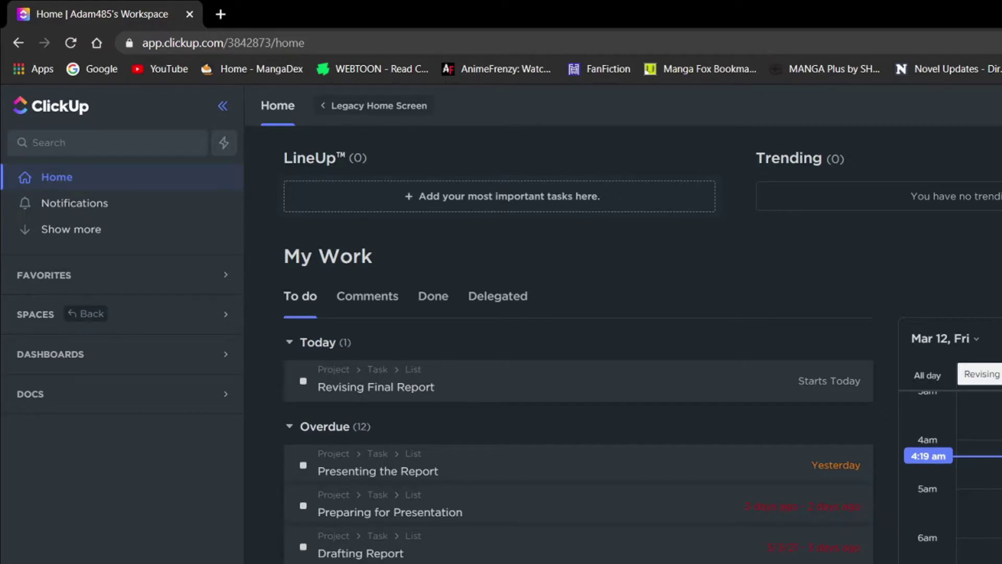
{"action": "scroll", "coordinate": [551, 261], "scroll_direction": "down", "scroll_amount": 1}
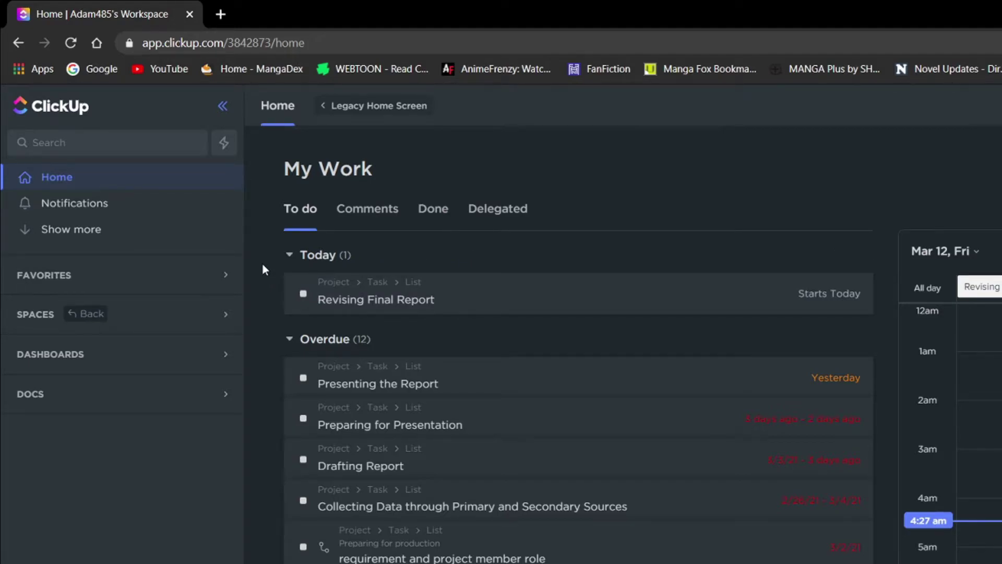
{"action": "scroll", "coordinate": [262, 265], "scroll_direction": "down", "scroll_amount": 2}
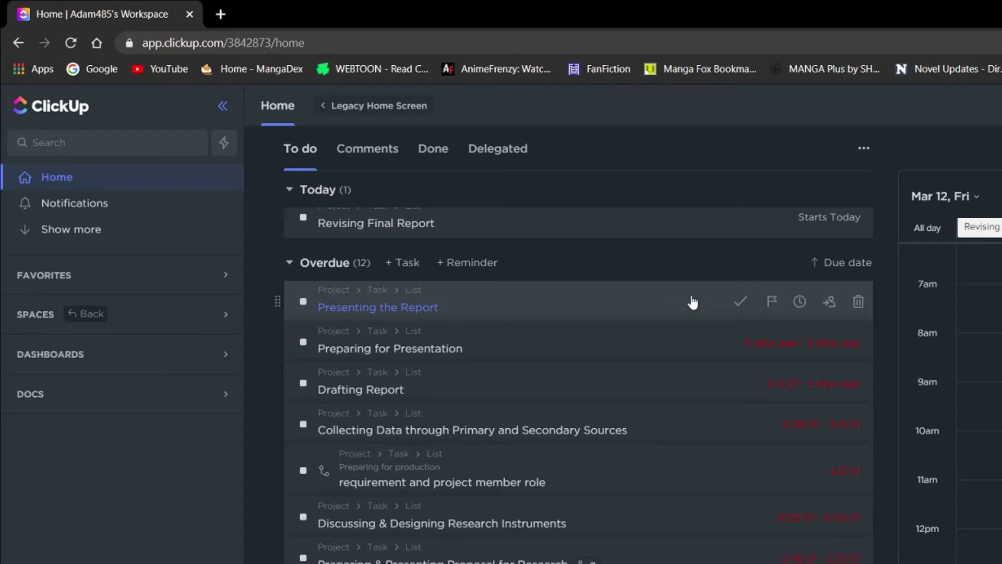
- Set Presenting the Report's status to COMPLETE, then view the Preparing for Presentation task
{"action": "left_click", "coordinate": [741, 301]}
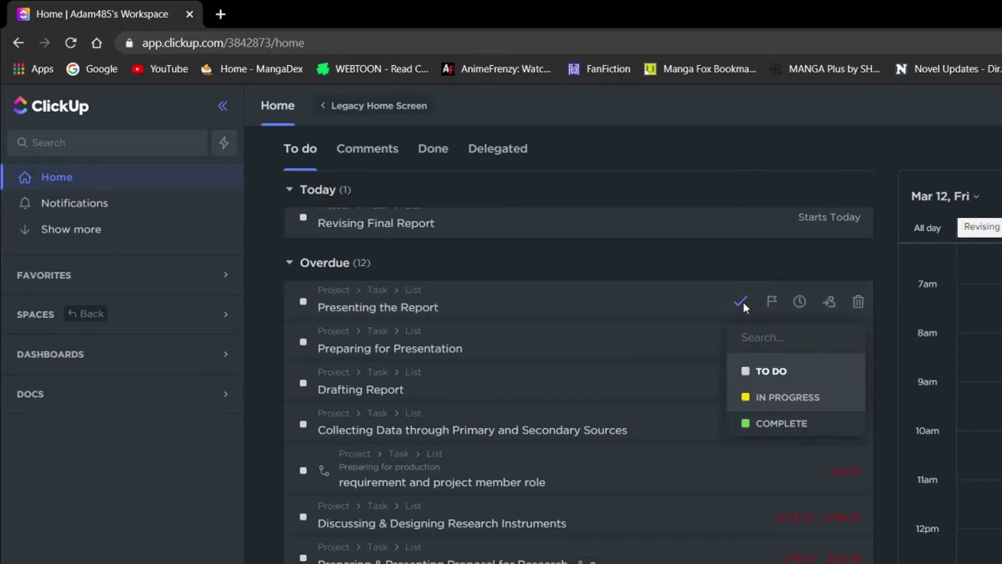
{"action": "left_click", "coordinate": [794, 425]}
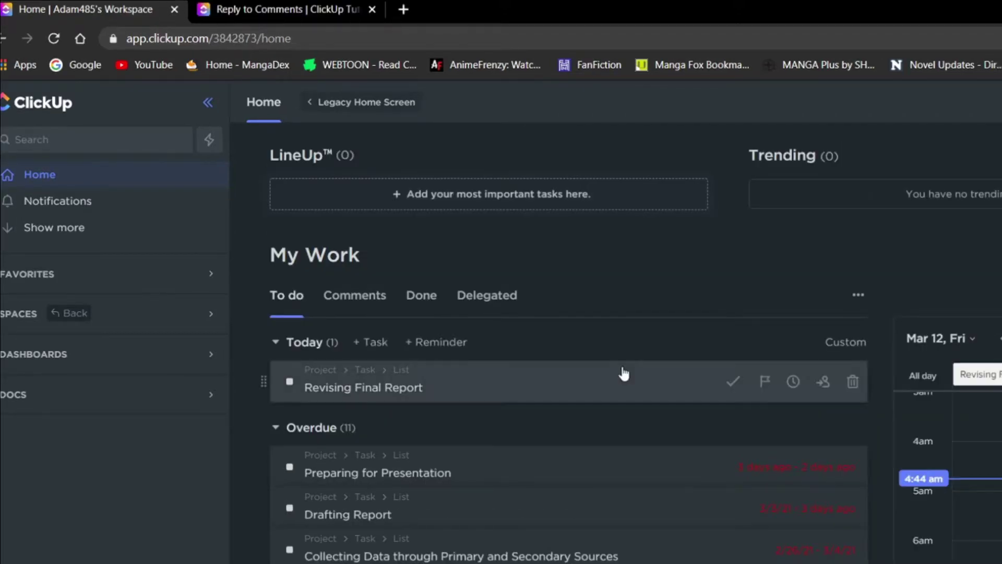
{"action": "left_click", "coordinate": [467, 472]}
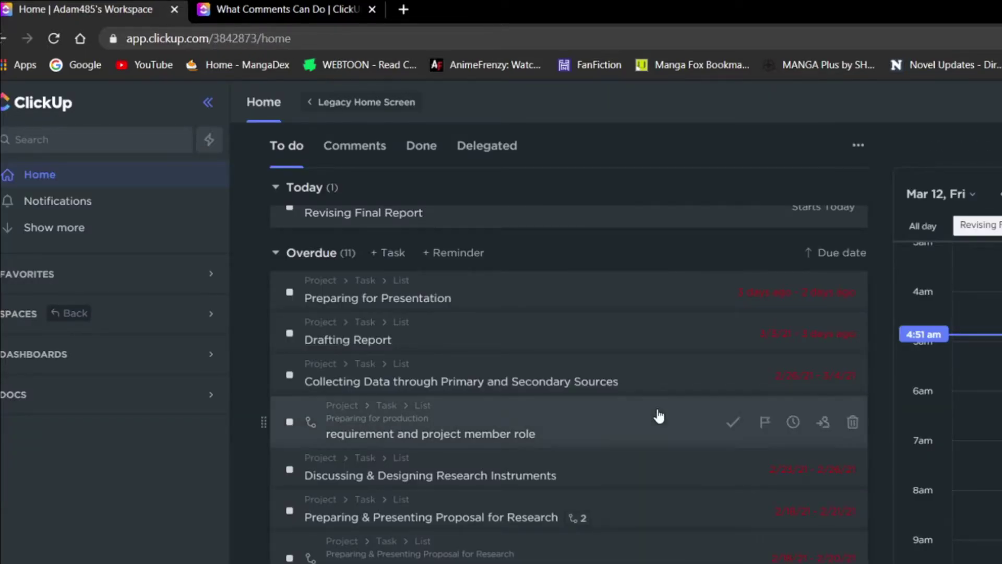
- Post the comment 'i need you to do this by today' on Discussing & Designing Research Instruments
{"action": "left_click", "coordinate": [499, 479]}
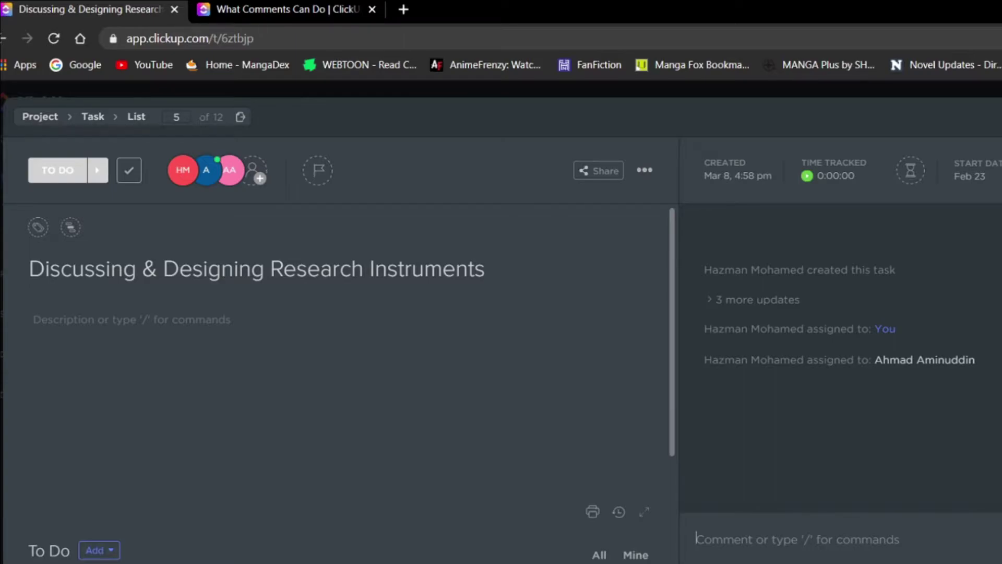
{"action": "key", "text": "Caps_Lock"}
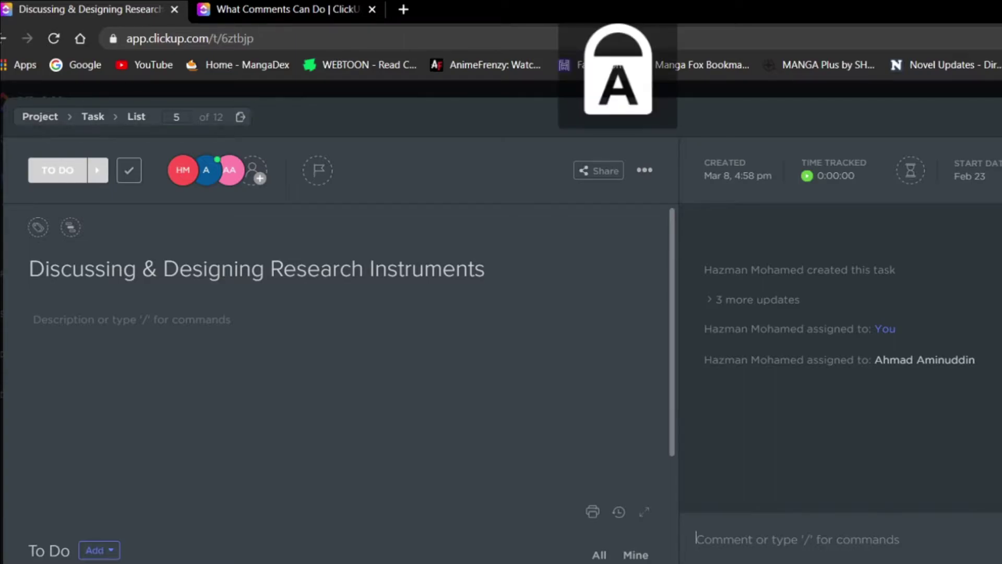
{"action": "key", "text": "Caps_Lock"}
{"action": "type", "text": "i need "}
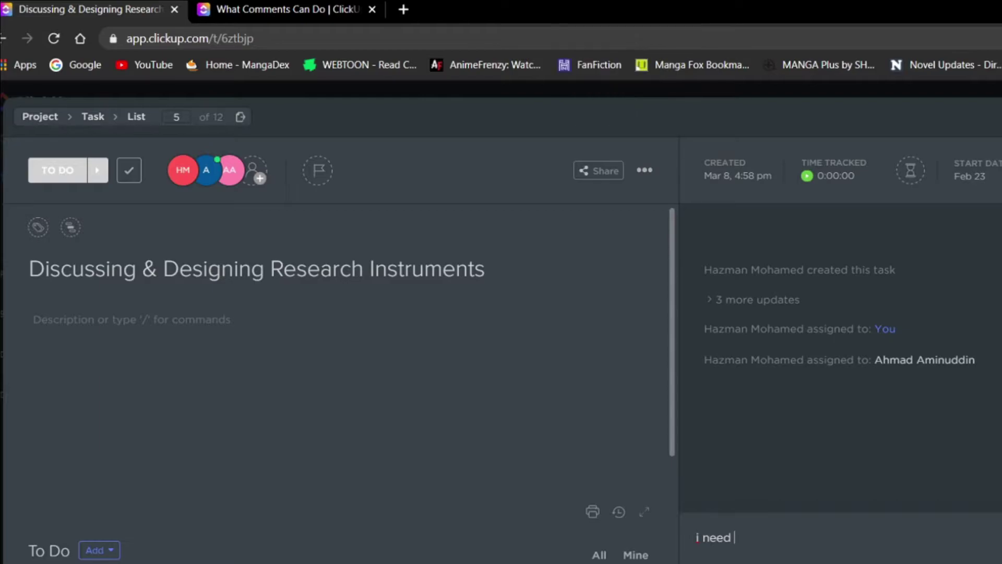
{"action": "type", "text": "you to do this bu"}
{"action": "key", "text": "BackSpace"}
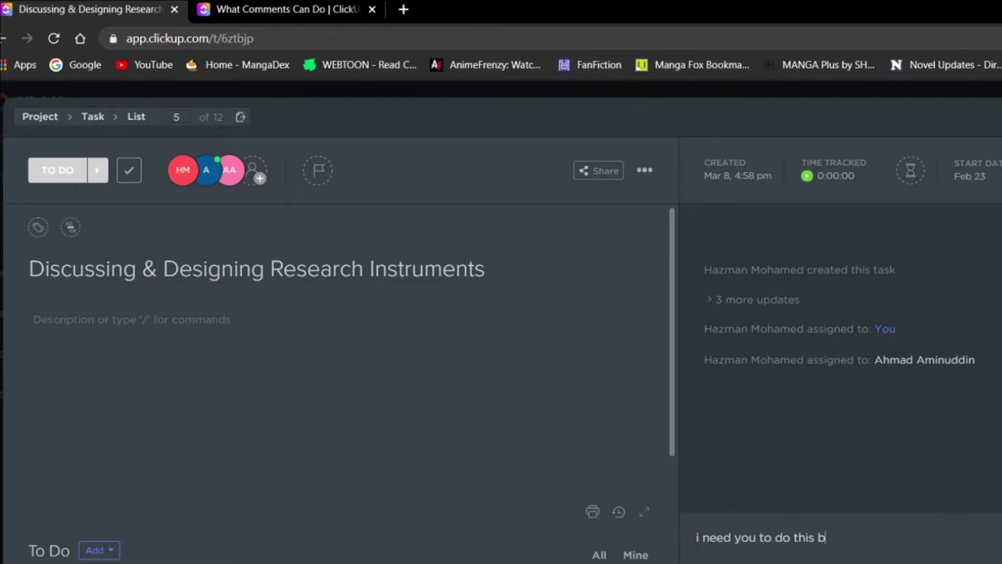
{"action": "type", "text": "y today"}
{"action": "key", "text": "Return"}
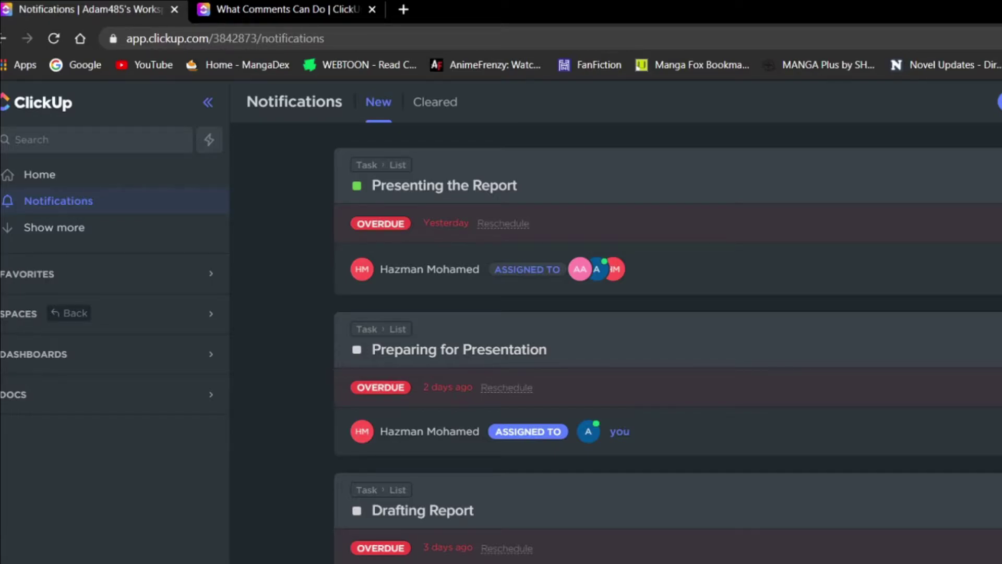
- Mark Presenting the Report complete from its entry in the notifications list
{"action": "scroll", "coordinate": [669, 343], "scroll_direction": "down", "scroll_amount": 3}
{"action": "scroll", "coordinate": [668, 343], "scroll_direction": "down", "scroll_amount": 3}
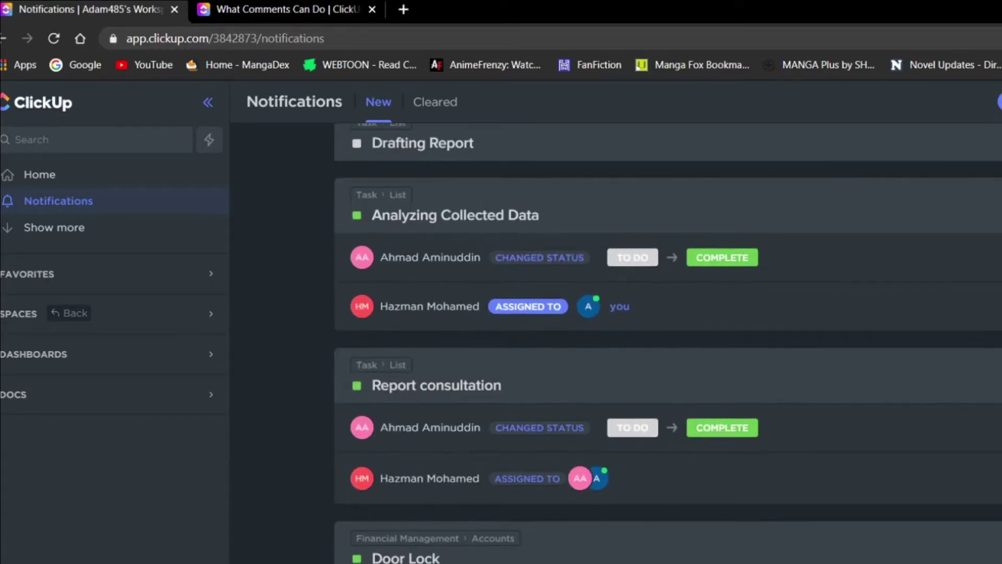
{"action": "scroll", "coordinate": [668, 343], "scroll_direction": "down", "scroll_amount": 3}
{"action": "scroll", "coordinate": [668, 343], "scroll_direction": "down", "scroll_amount": 3}
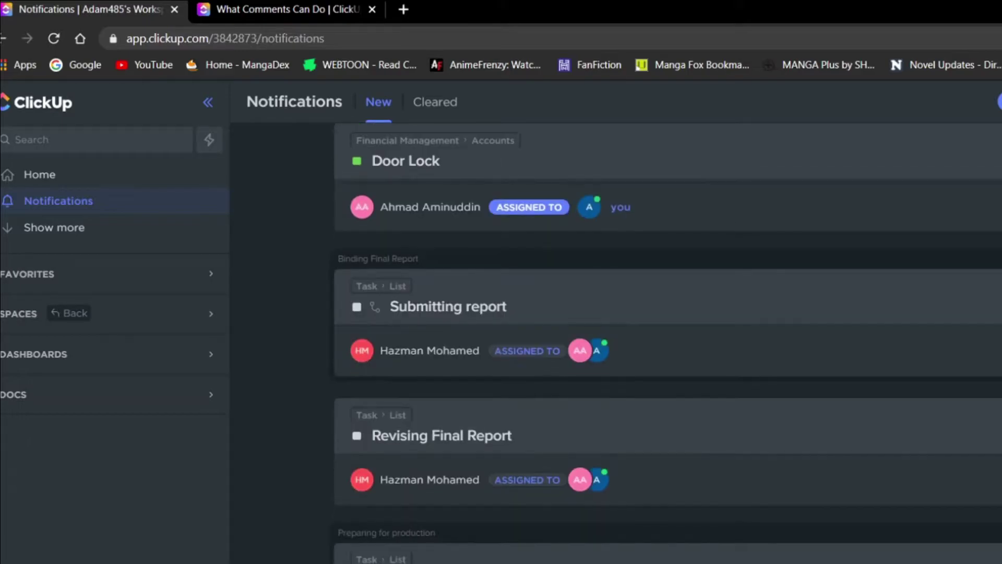
{"action": "scroll", "coordinate": [668, 343], "scroll_direction": "down", "scroll_amount": 3}
{"action": "scroll", "coordinate": [668, 343], "scroll_direction": "up", "scroll_amount": 15}
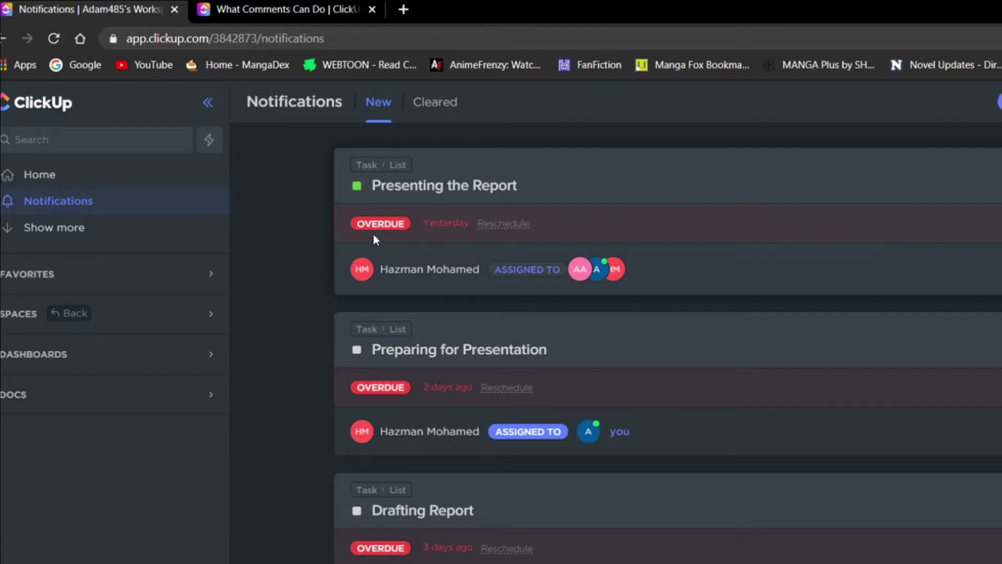
{"action": "left_click", "coordinate": [357, 186]}
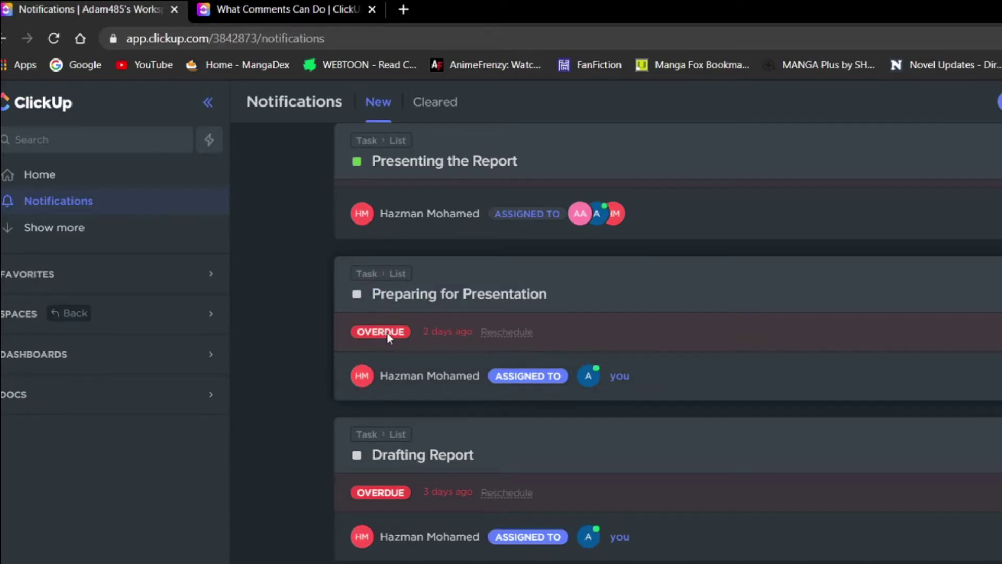
{"action": "scroll", "coordinate": [388, 333], "scroll_direction": "down", "scroll_amount": 6}
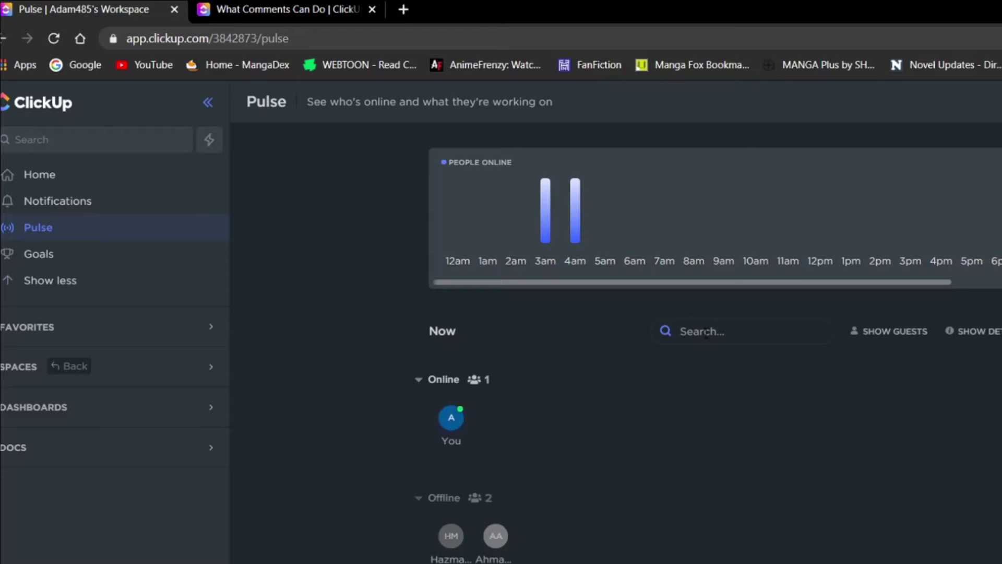
- Search Pulse's people list for a teammate by name
{"action": "left_click", "coordinate": [705, 332]}
{"action": "type", "text": "hazman"}
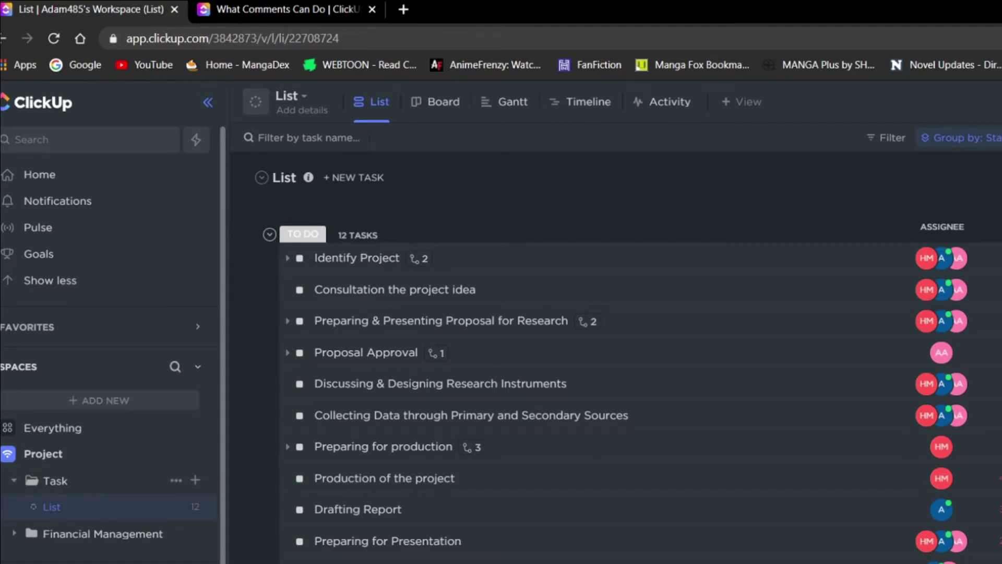
- Expand Identify Project to show its two subtasks, then collapse them again
{"action": "scroll", "coordinate": [627, 355], "scroll_direction": "down", "scroll_amount": 1}
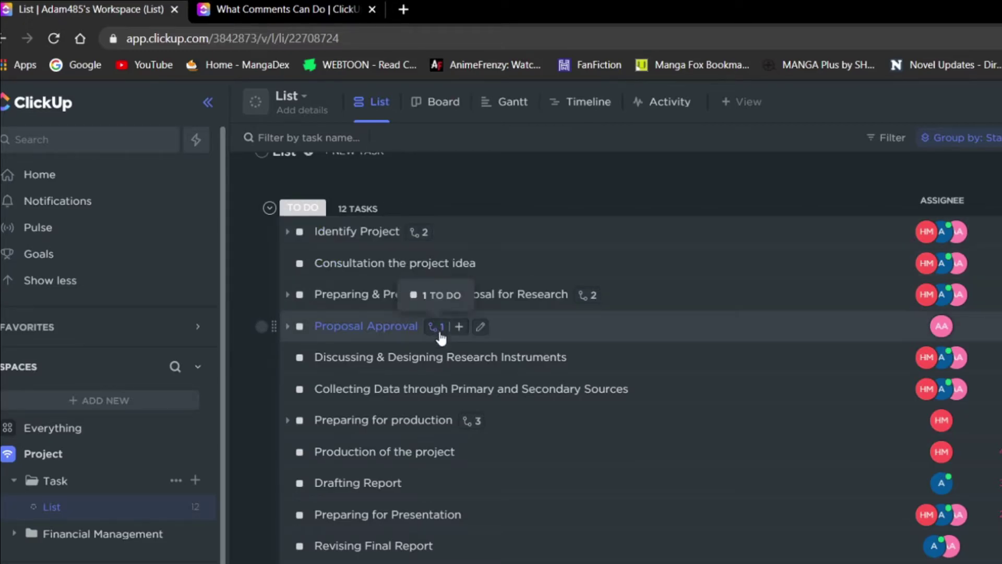
{"action": "scroll", "coordinate": [568, 214], "scroll_direction": "up", "scroll_amount": 1}
{"action": "left_click", "coordinate": [288, 258]}
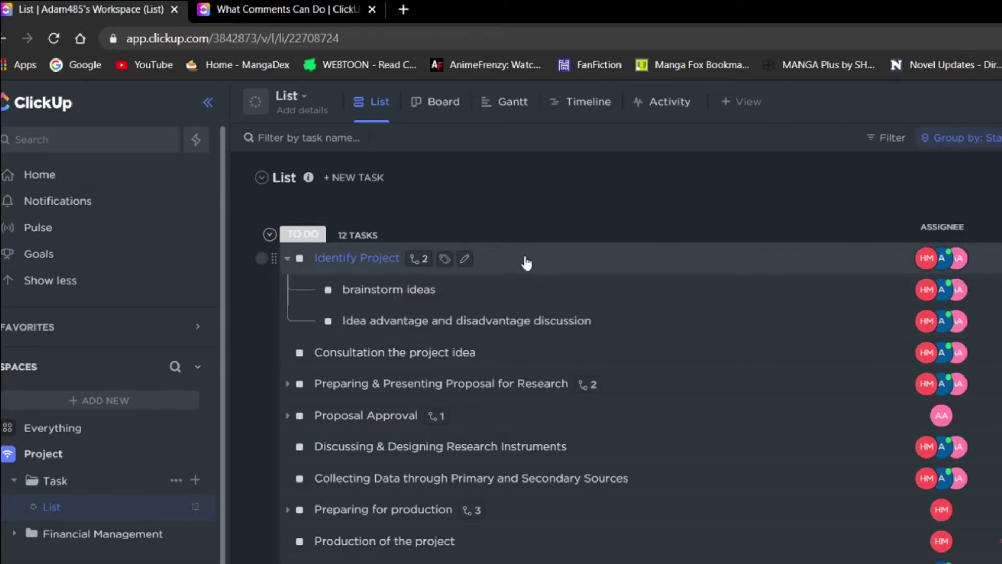
{"action": "left_click", "coordinate": [419, 258]}
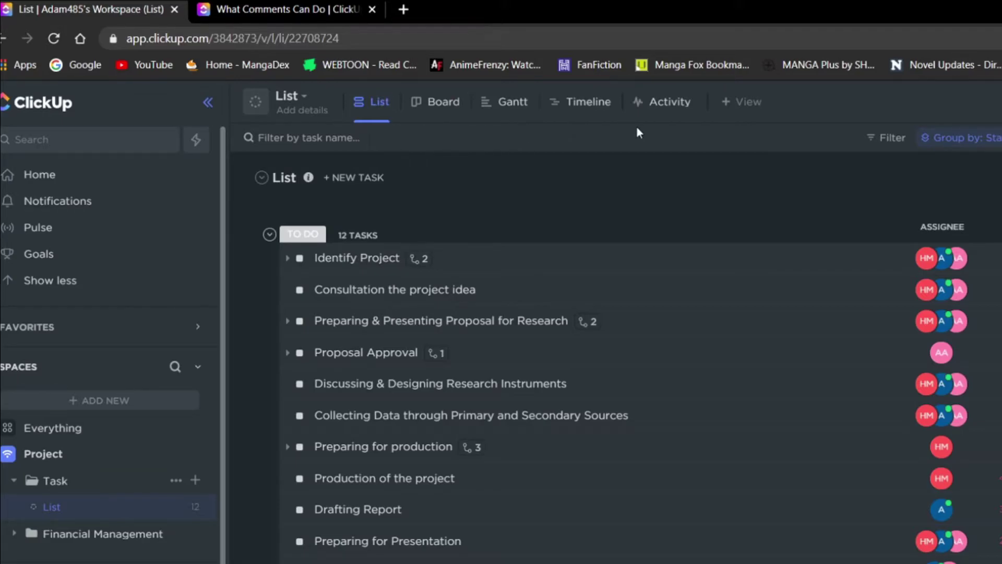
- Compare the tasks by switching repeatedly between List and Board views, then open the Gantt view
{"action": "left_click", "coordinate": [438, 105]}
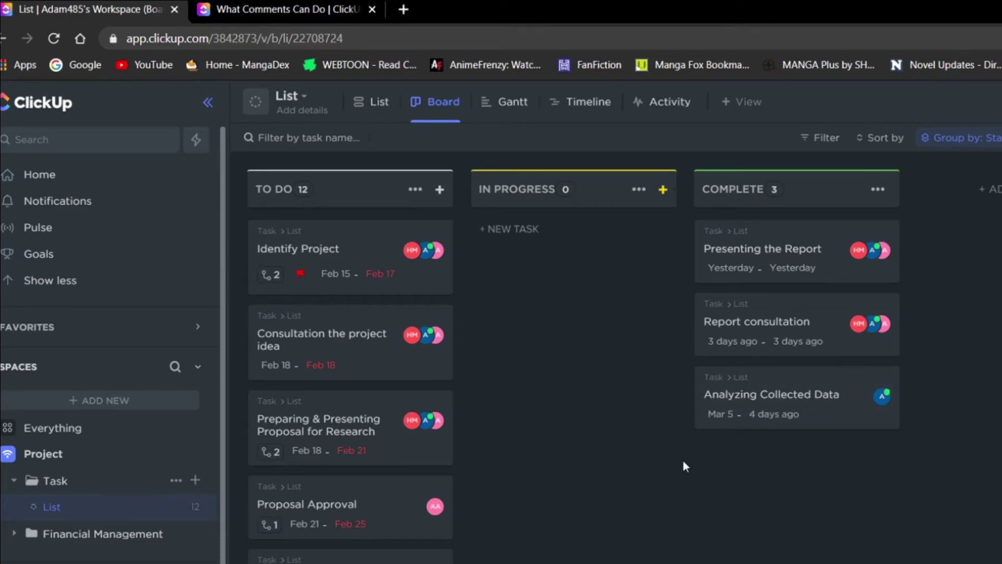
{"action": "left_click", "coordinate": [374, 105]}
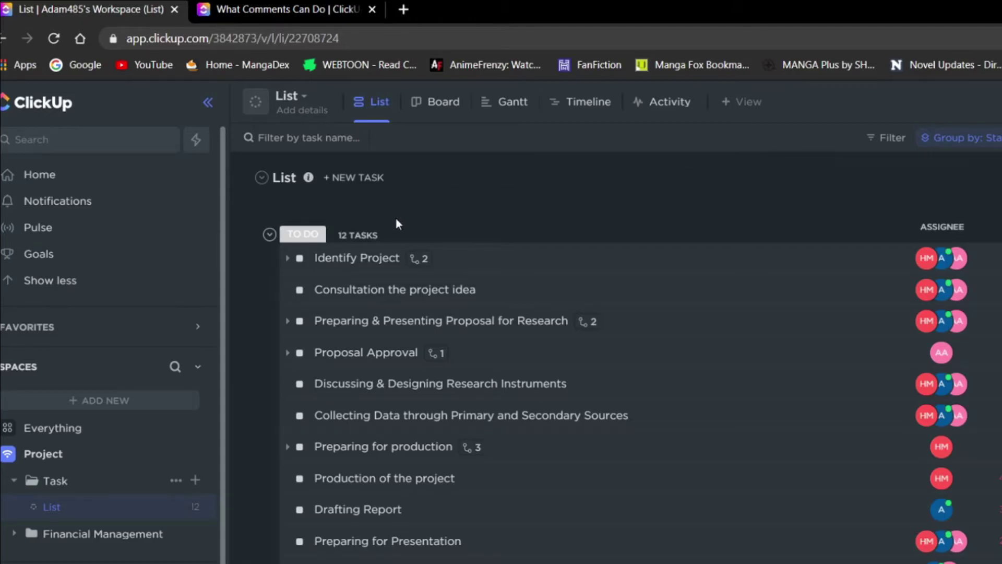
{"action": "left_click", "coordinate": [288, 258]}
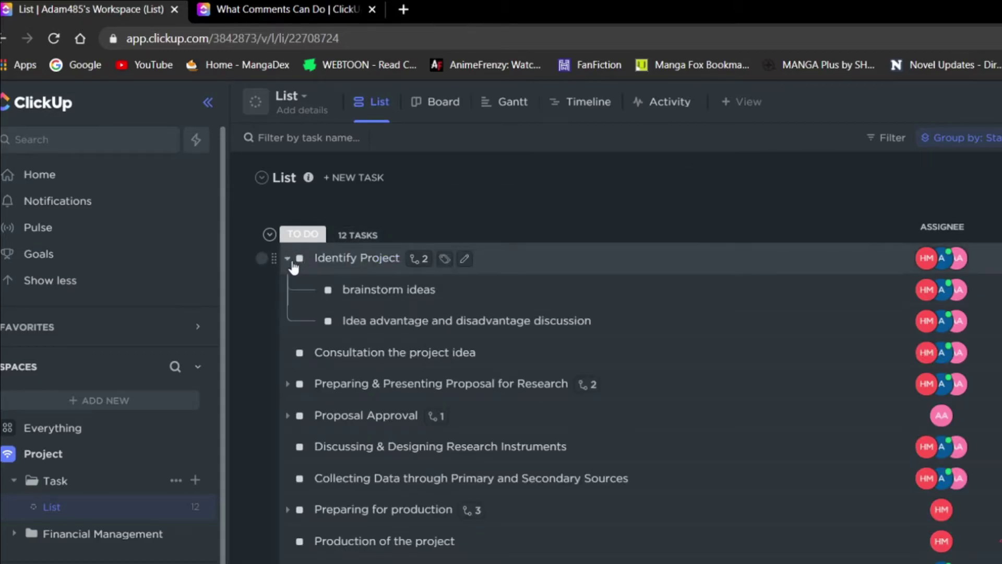
{"action": "left_click", "coordinate": [287, 258]}
{"action": "left_click", "coordinate": [452, 112]}
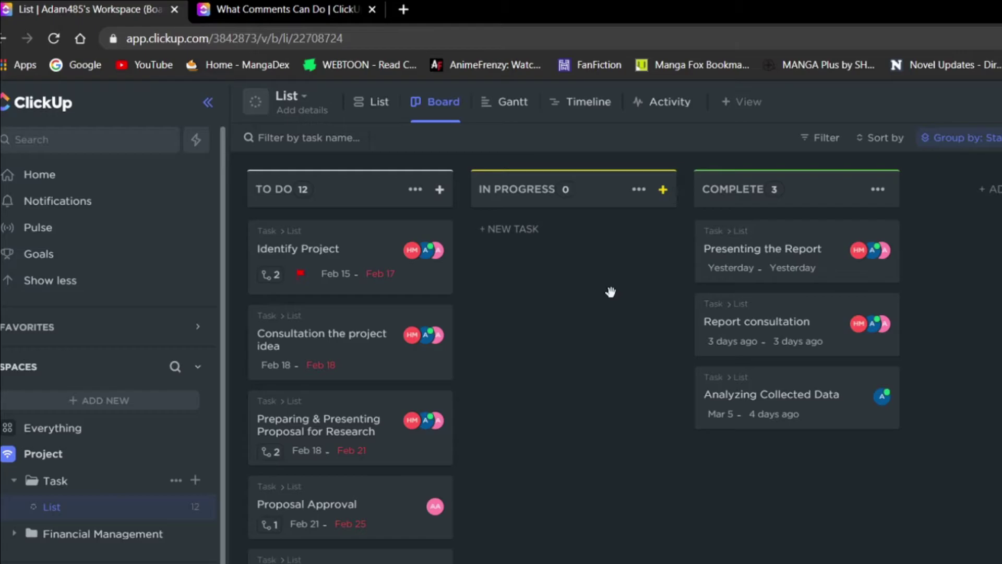
{"action": "left_click", "coordinate": [373, 105]}
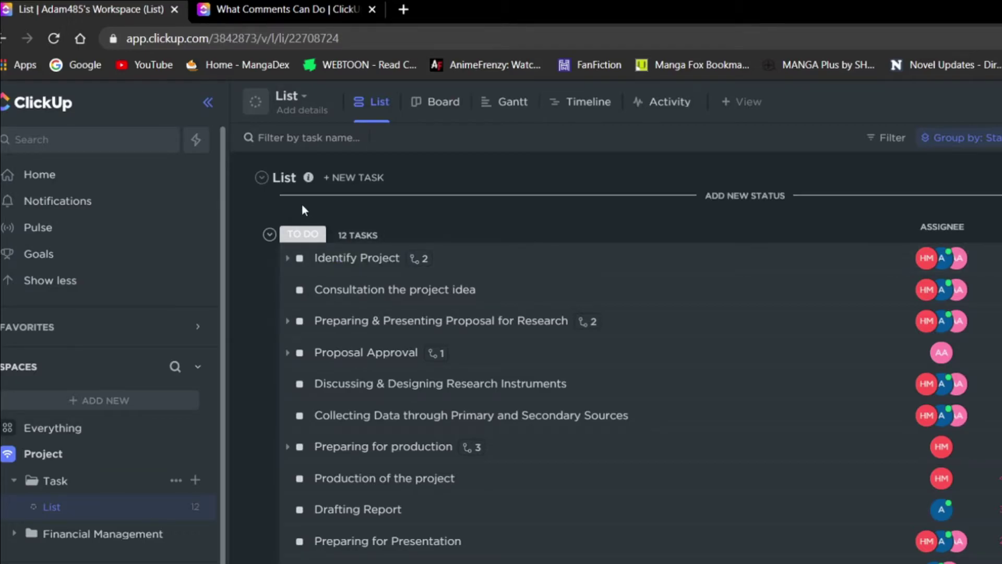
{"action": "left_click", "coordinate": [449, 112]}
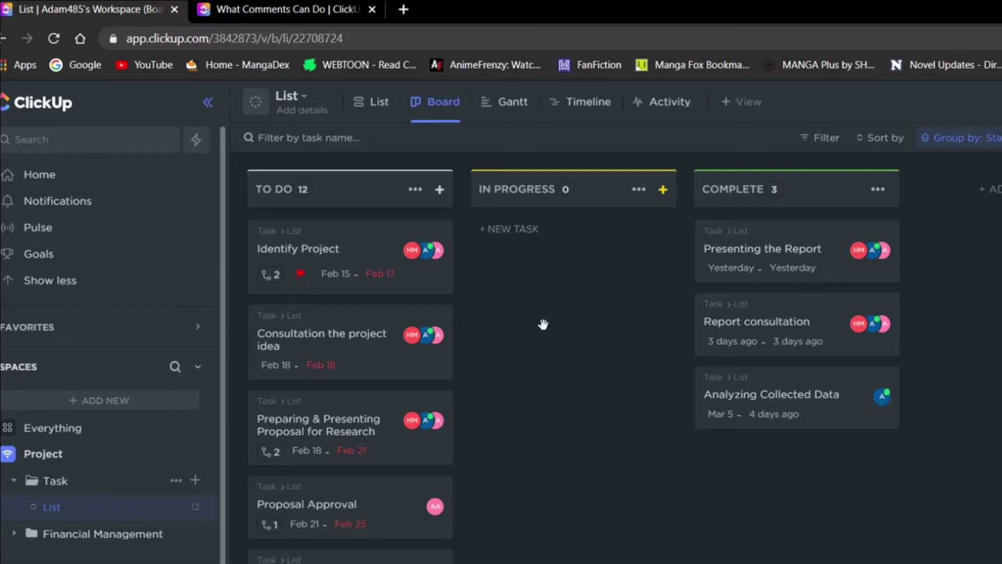
{"action": "left_click", "coordinate": [379, 114]}
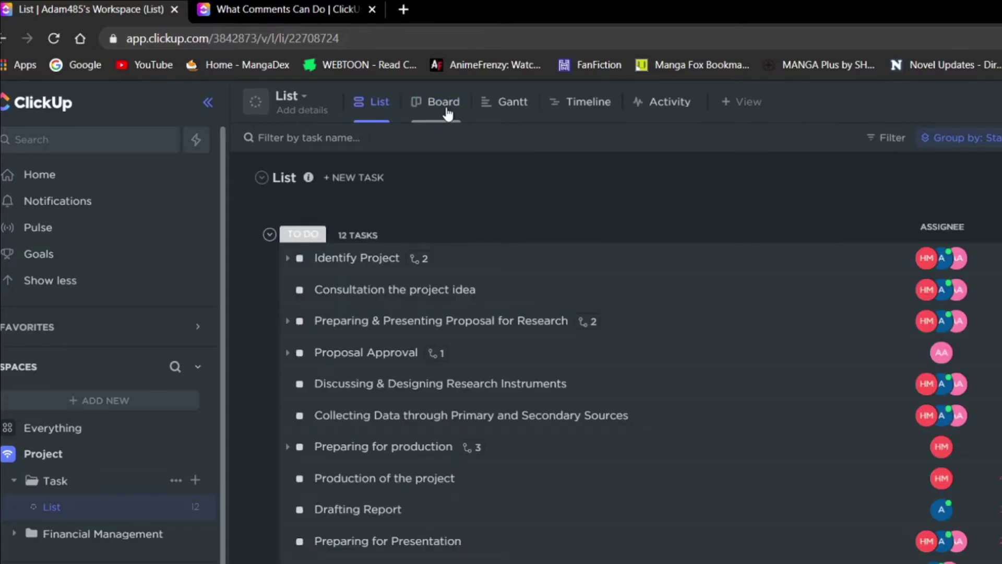
{"action": "left_click", "coordinate": [445, 109]}
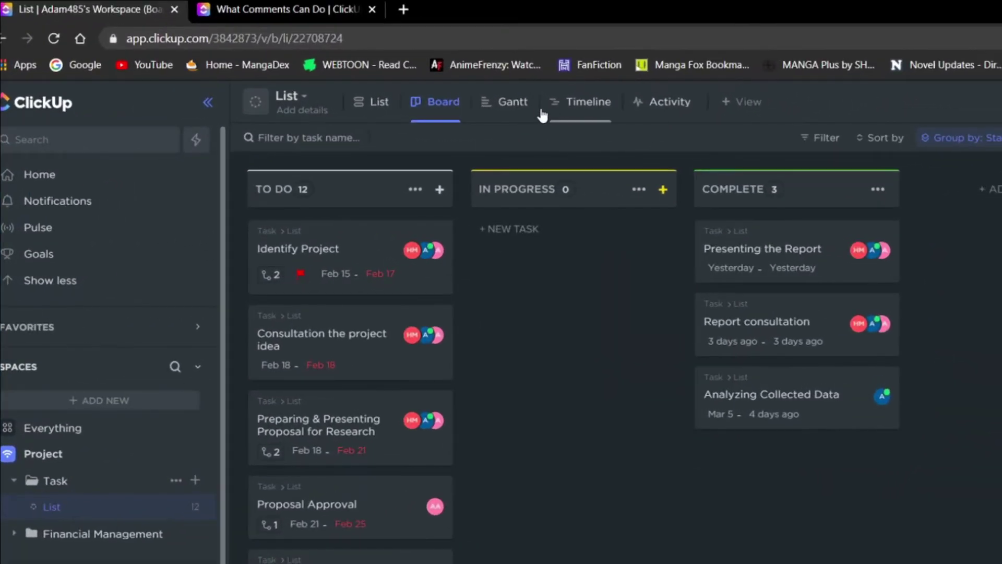
{"action": "left_click", "coordinate": [584, 127]}
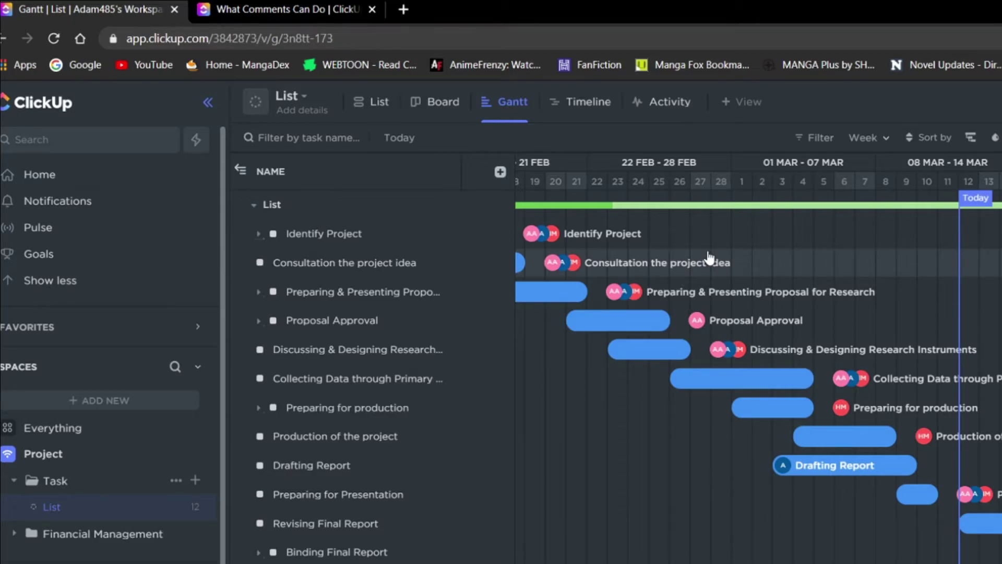
- Scroll the Gantt chart left and right to review the task bars
{"action": "scroll", "coordinate": [773, 320], "scroll_direction": "left", "scroll_amount": 3}
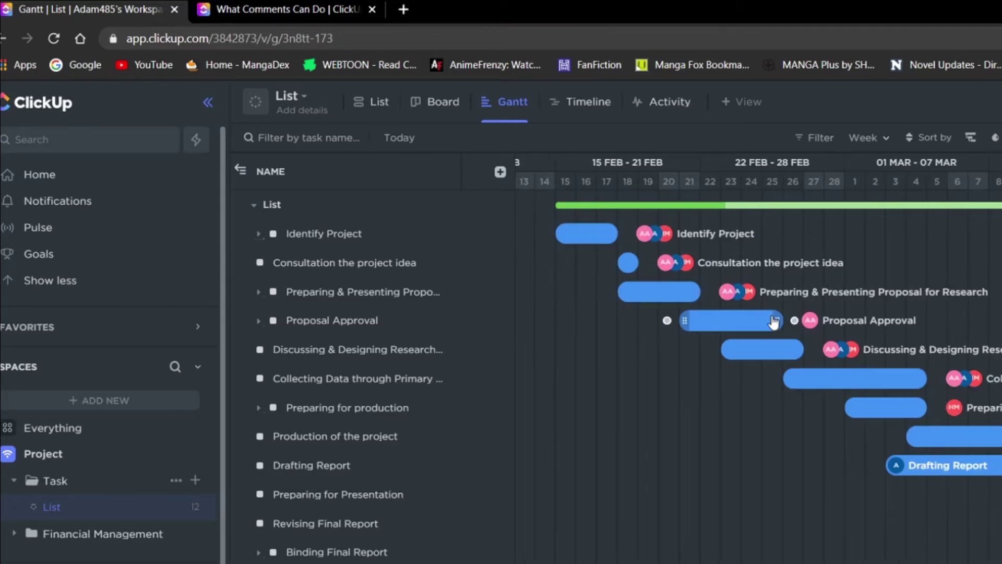
{"action": "scroll", "coordinate": [774, 321], "scroll_direction": "right", "scroll_amount": 1}
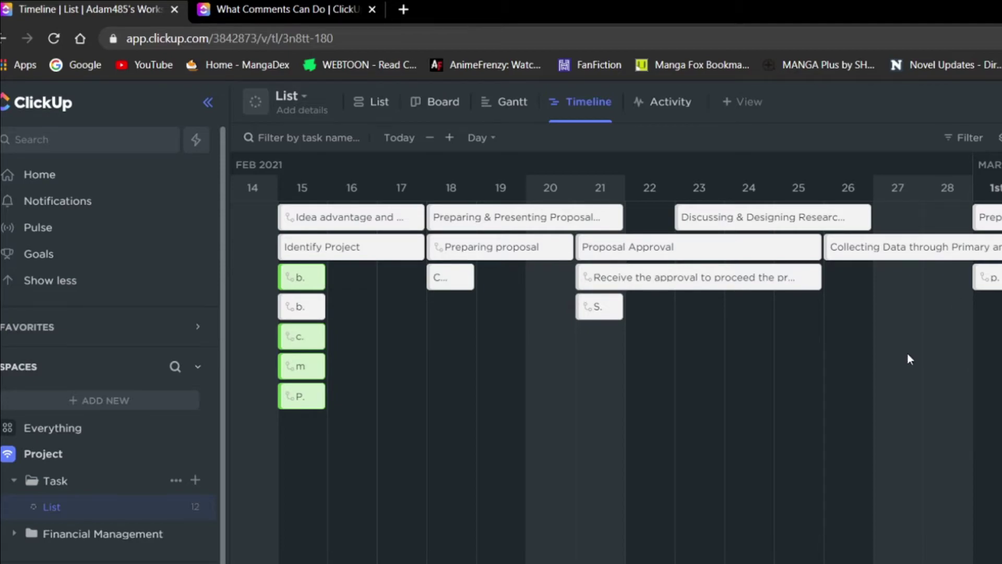
{"action": "scroll", "coordinate": [932, 351], "scroll_direction": "left", "scroll_amount": 2}
{"action": "scroll", "coordinate": [932, 350], "scroll_direction": "right", "scroll_amount": 2}
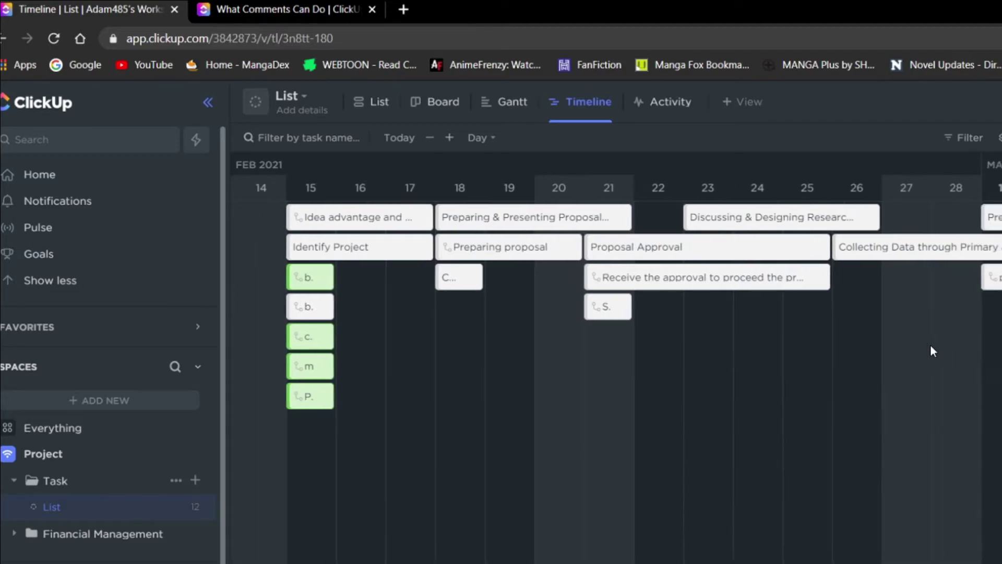
{"action": "scroll", "coordinate": [933, 351], "scroll_direction": "right", "scroll_amount": 1}
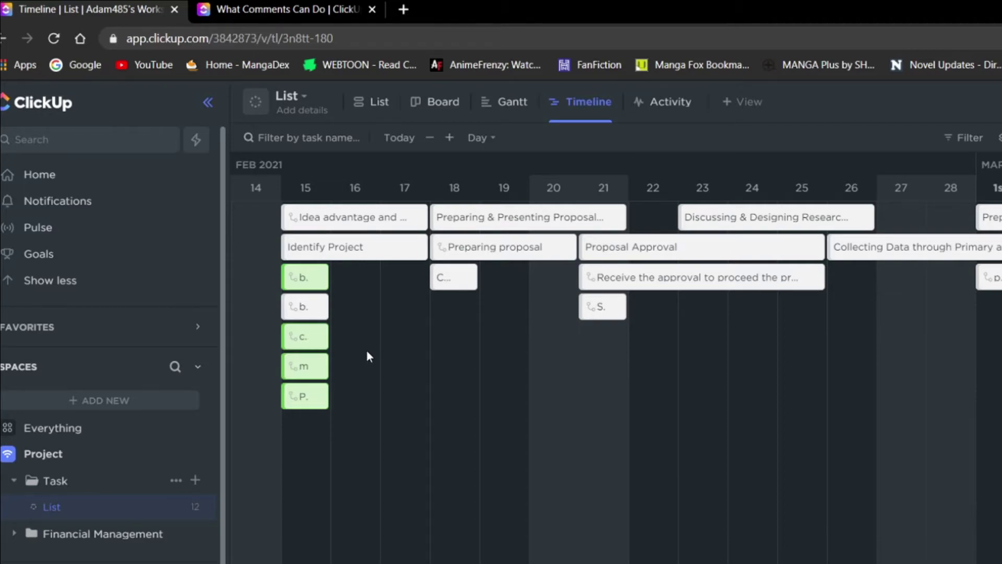
{"action": "scroll", "coordinate": [368, 356], "scroll_direction": "left", "scroll_amount": 2}
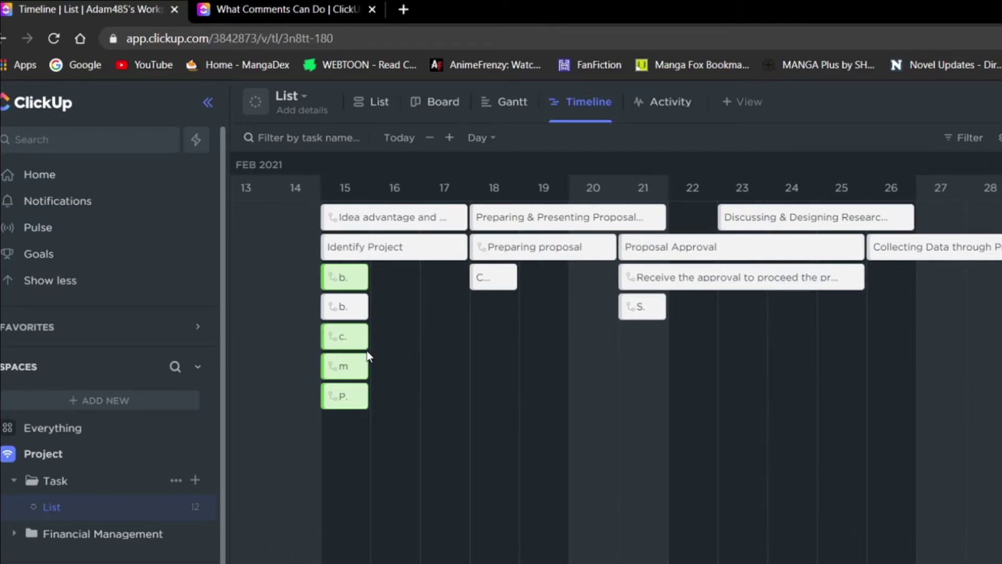
{"action": "scroll", "coordinate": [368, 352], "scroll_direction": "right", "scroll_amount": 4}
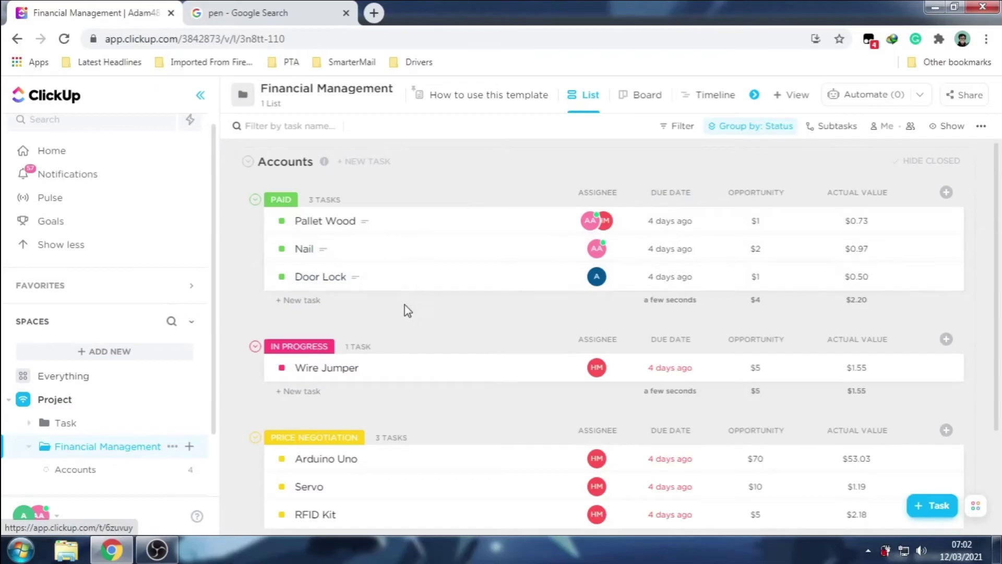
- Add a new task named 'Pen' to the Accounts list
{"action": "left_click", "coordinate": [932, 506]}
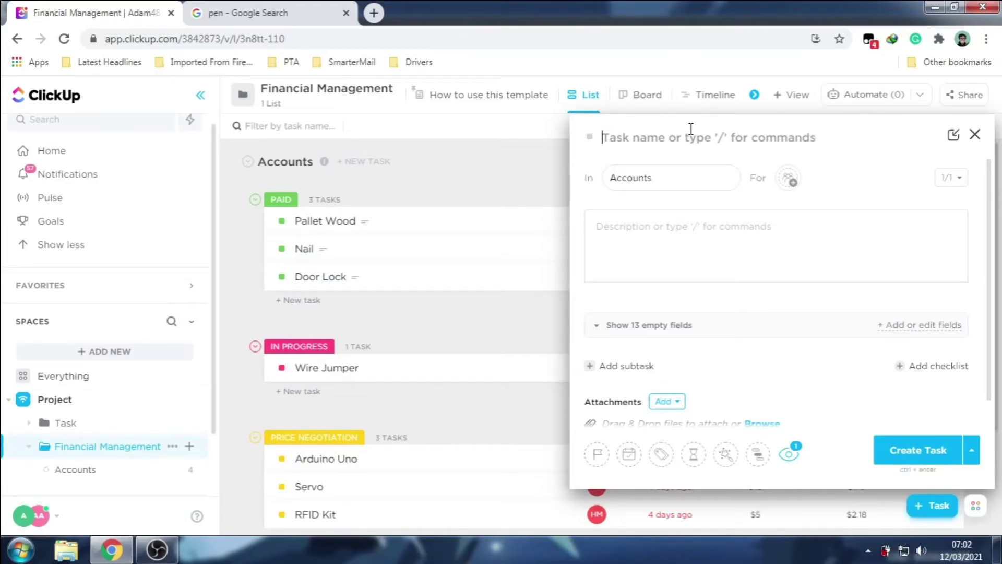
{"action": "type", "text": "Pen"}
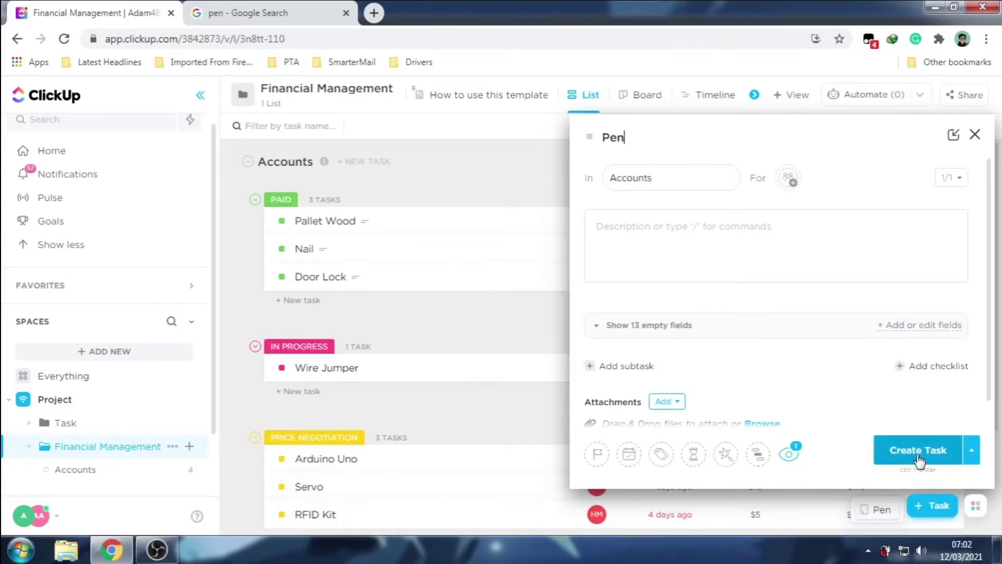
{"action": "key", "text": "ctrl+Return"}
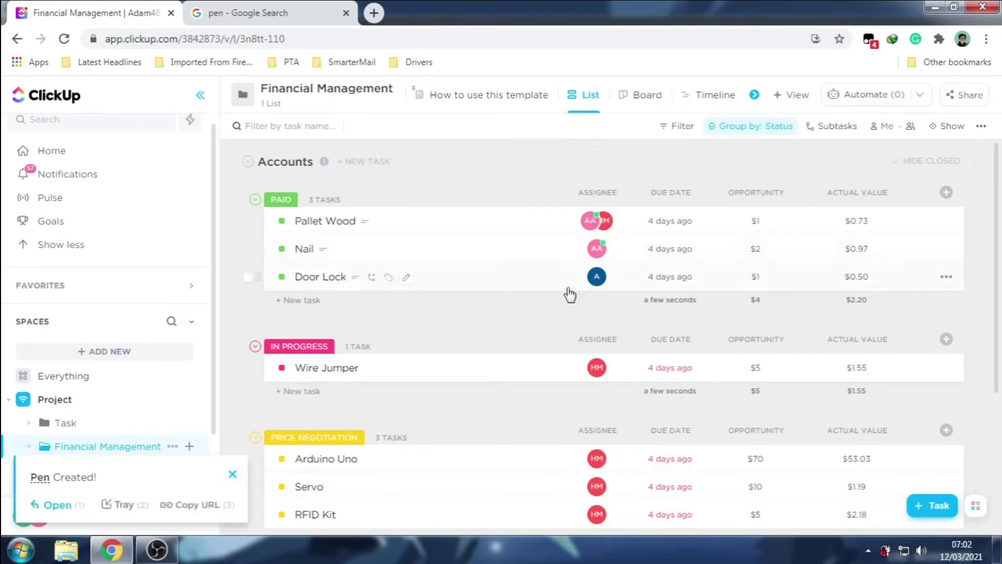
- Assign the Pen task to a team member and set its due date to 14 March 2021
{"action": "scroll", "coordinate": [556, 271], "scroll_direction": "down", "scroll_amount": 3}
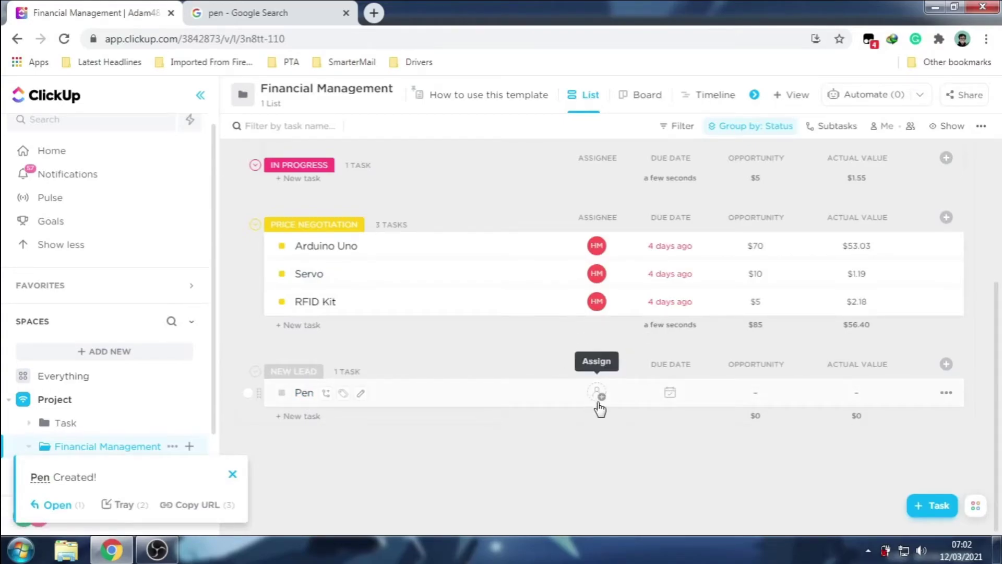
{"action": "left_click", "coordinate": [598, 393]}
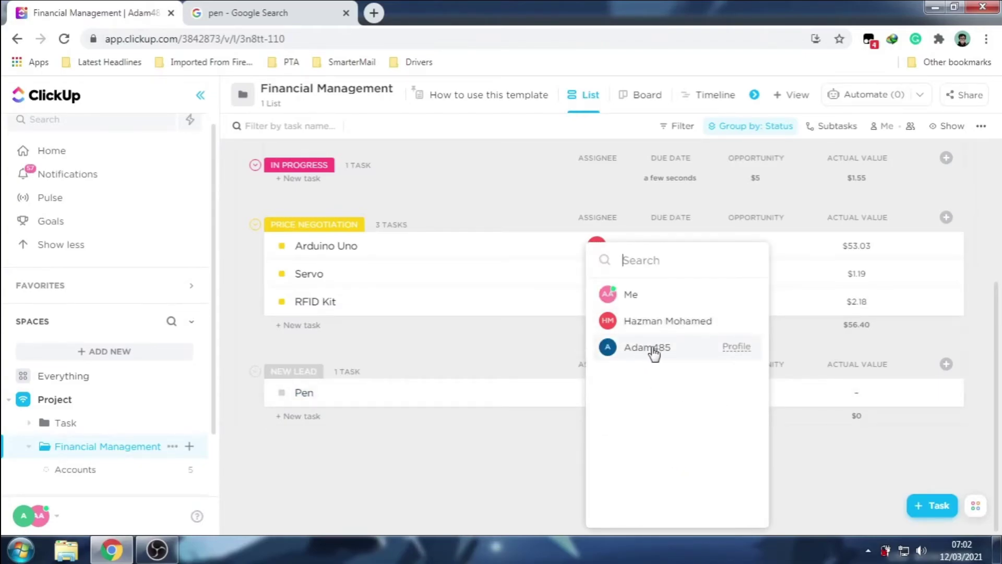
{"action": "left_click", "coordinate": [662, 351]}
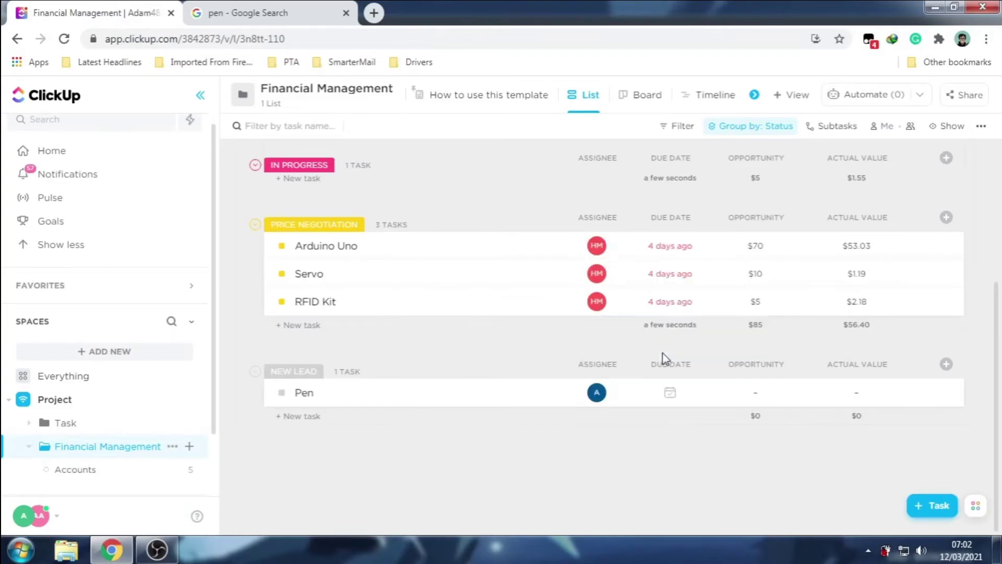
{"action": "left_click", "coordinate": [675, 397]}
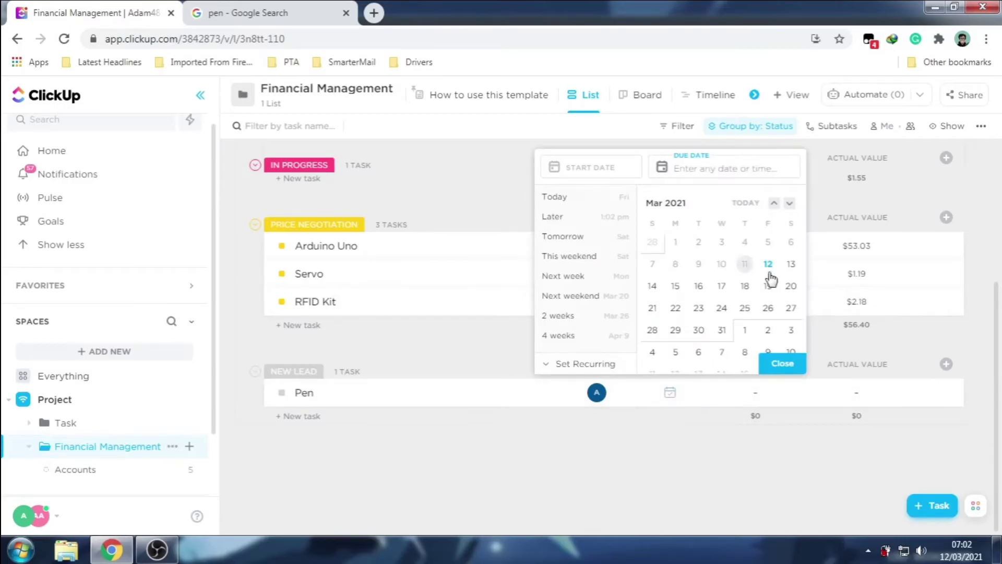
{"action": "left_click", "coordinate": [657, 290]}
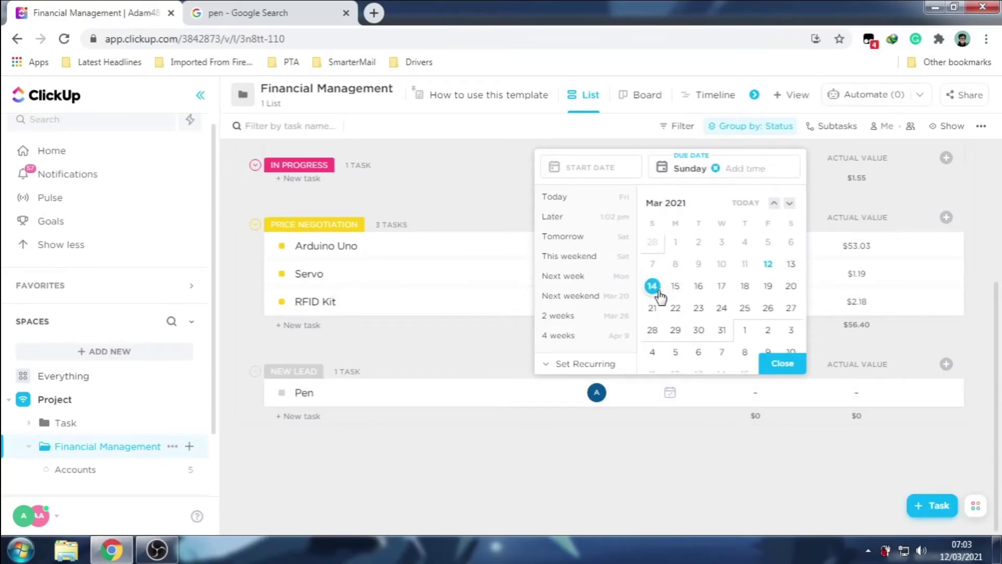
{"action": "left_click", "coordinate": [785, 368]}
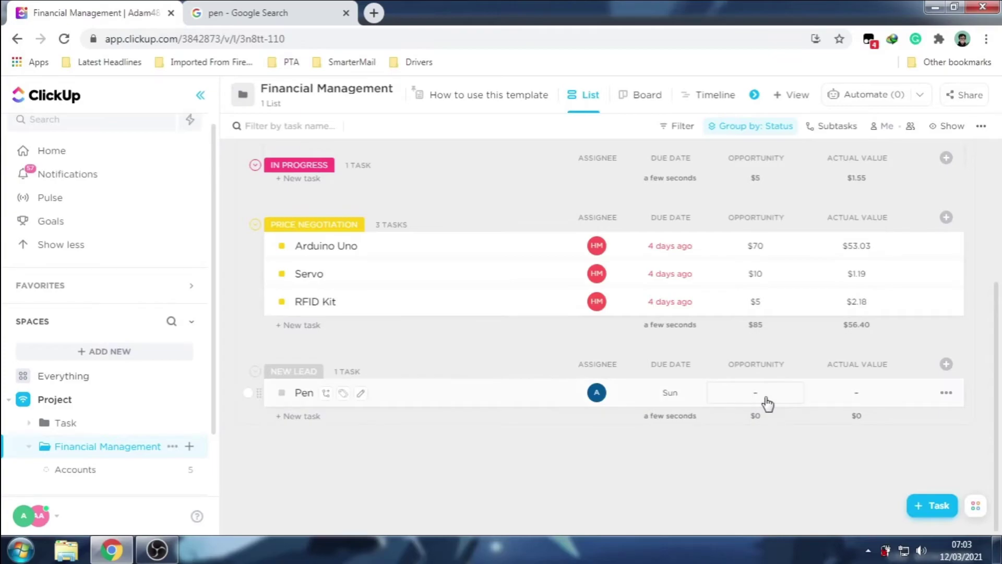
- Give the Pen task an Opportunity of $4 and an Actual Value of $3, and set its status to PAID
{"action": "left_click", "coordinate": [766, 398]}
{"action": "type", "text": "4"}
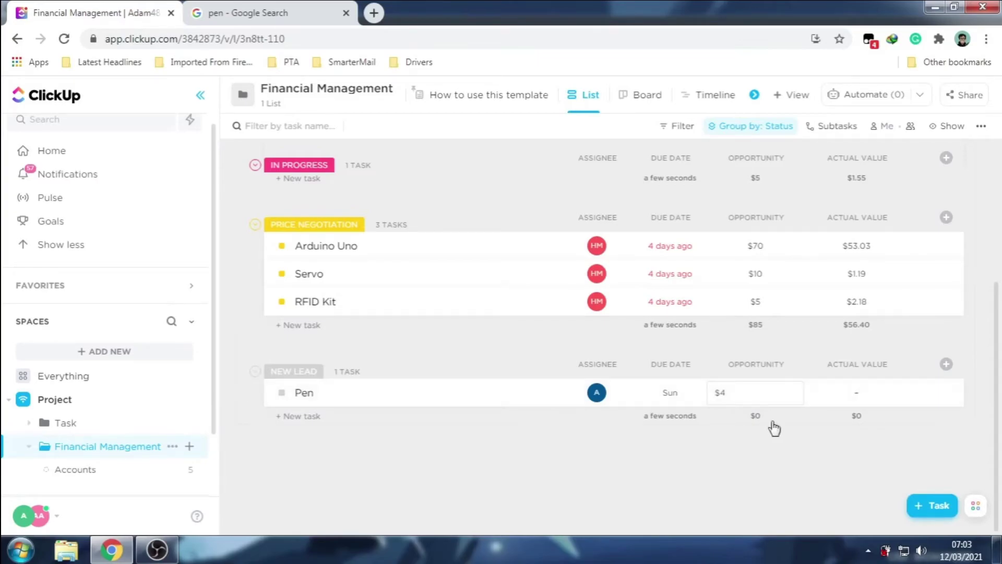
{"action": "left_click", "coordinate": [787, 461]}
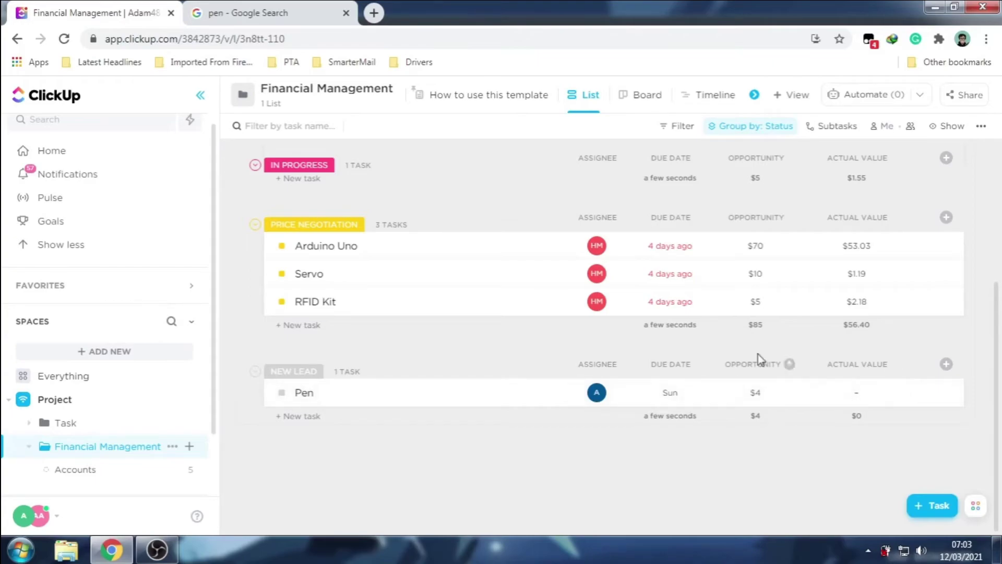
{"action": "left_click", "coordinate": [877, 392]}
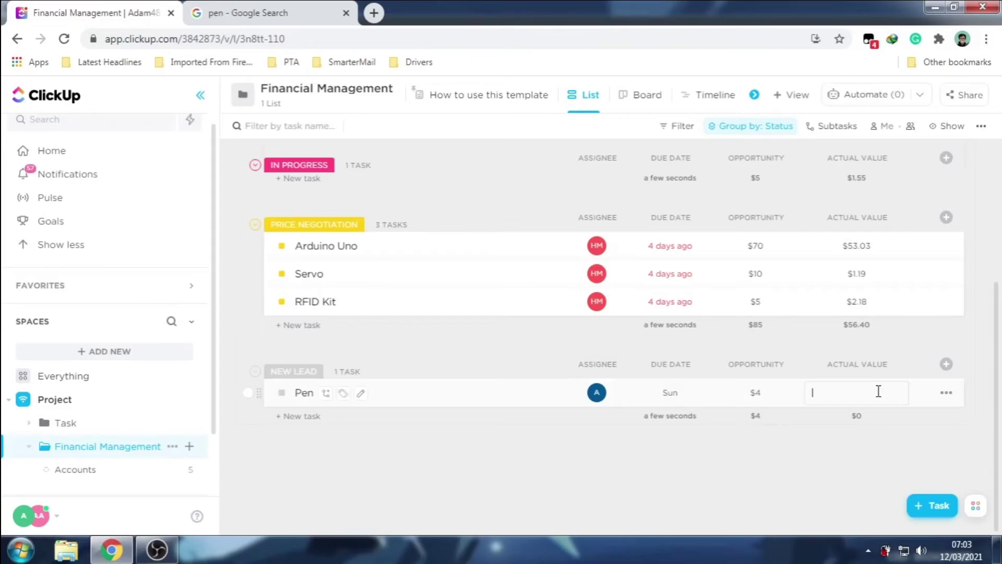
{"action": "type", "text": "3"}
{"action": "left_click", "coordinate": [887, 421]}
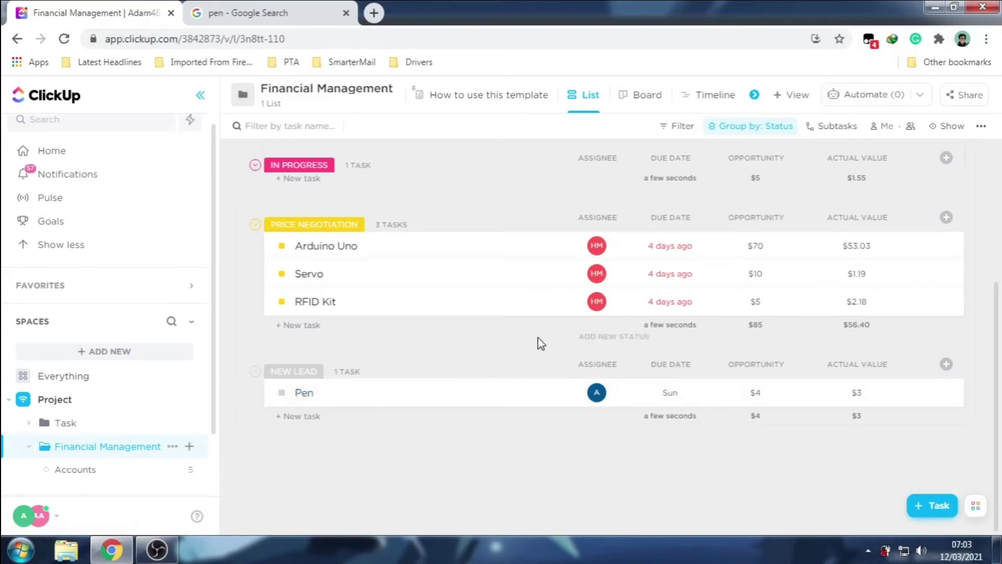
{"action": "left_click", "coordinate": [282, 395]}
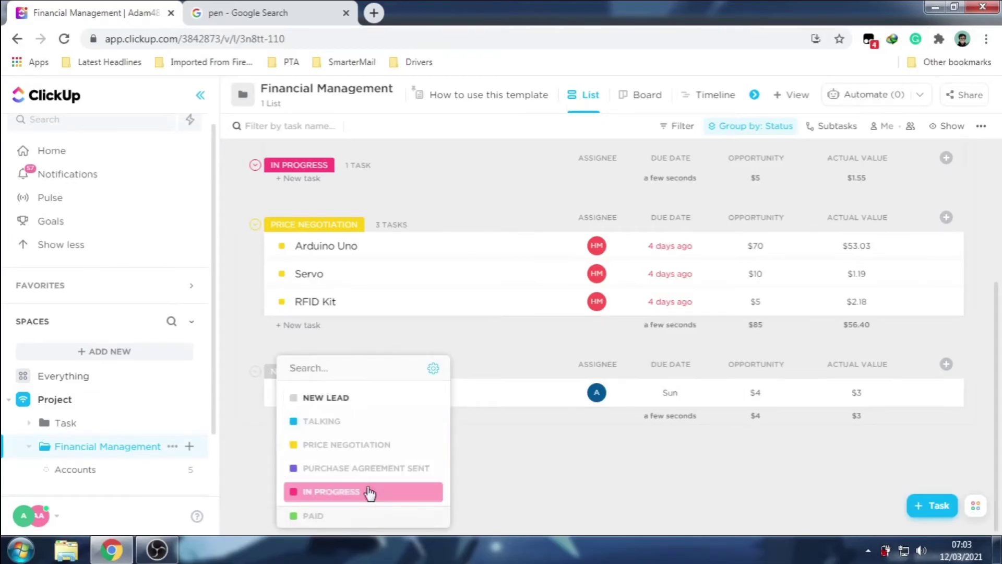
{"action": "left_click", "coordinate": [337, 519]}
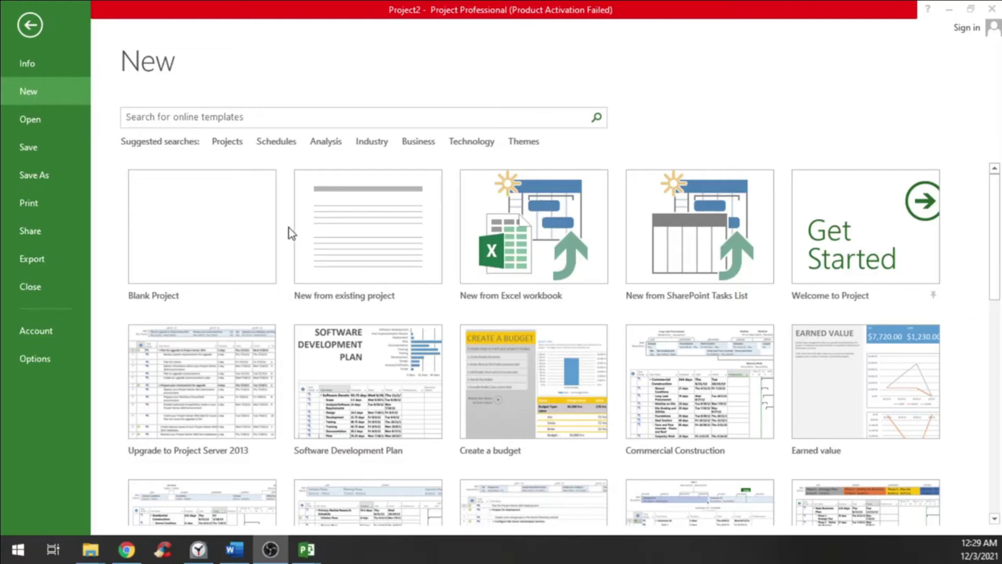
- Start a new project from the Blank Project template
{"action": "left_click", "coordinate": [240, 232]}
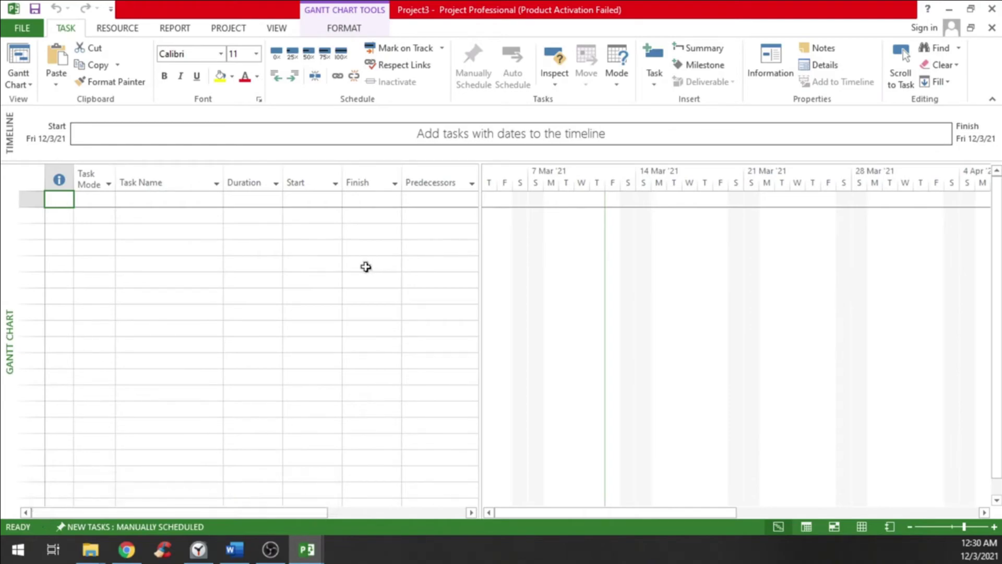
- Select an empty Start cell, then the Task Name, Start, Finish and Duration columns in turn
{"action": "left_click", "coordinate": [311, 273]}
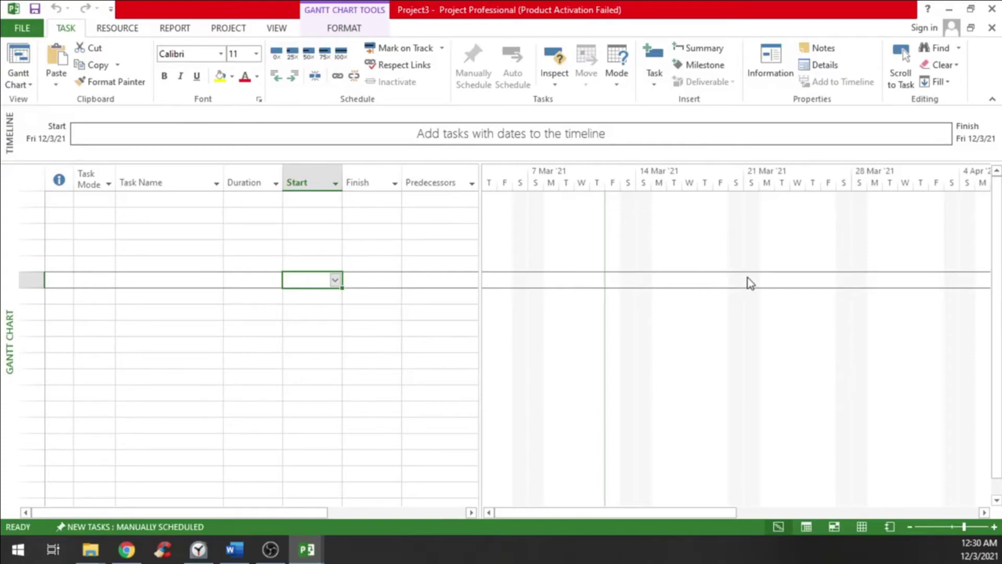
{"action": "left_click", "coordinate": [177, 183]}
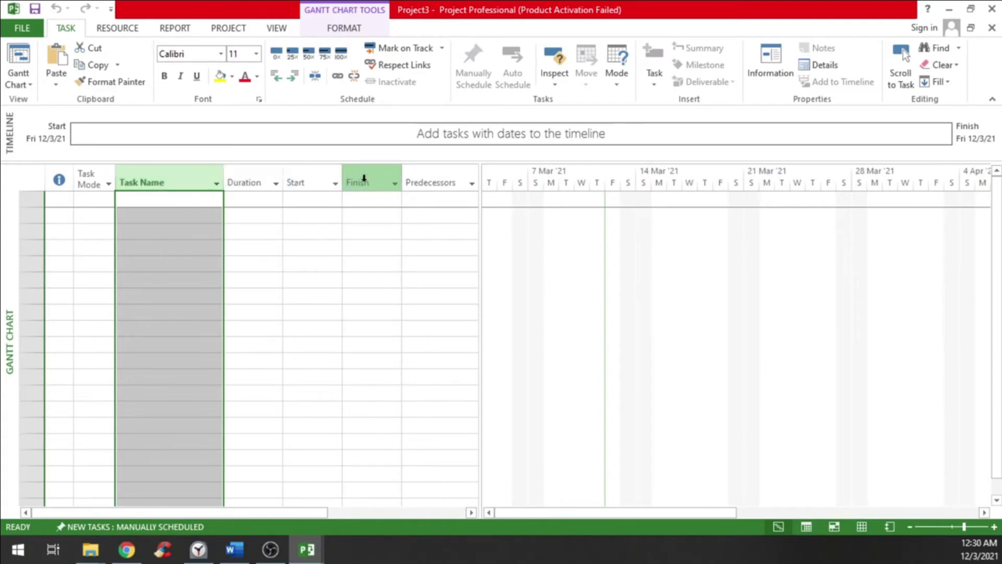
{"action": "left_click", "coordinate": [308, 184]}
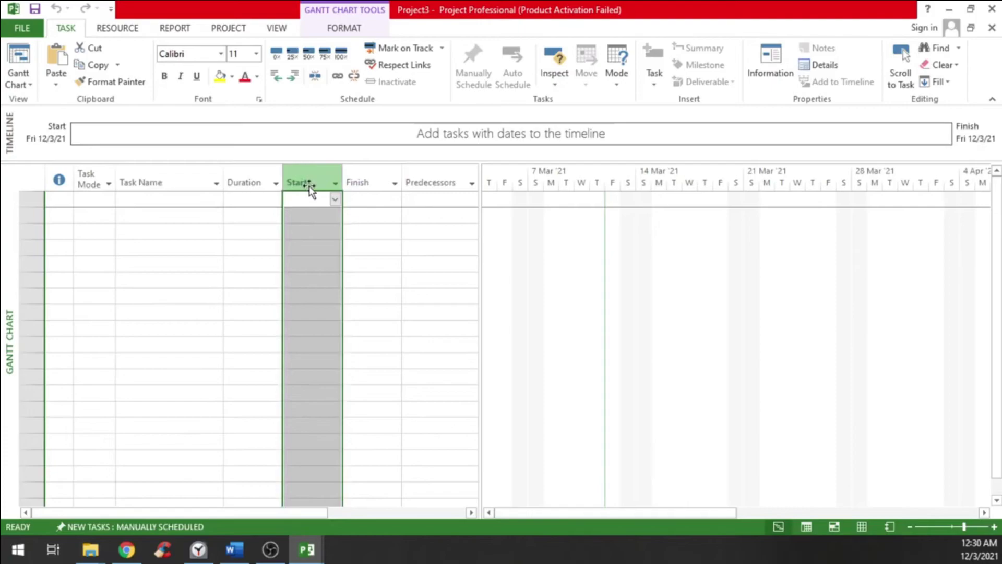
{"action": "left_click", "coordinate": [363, 180]}
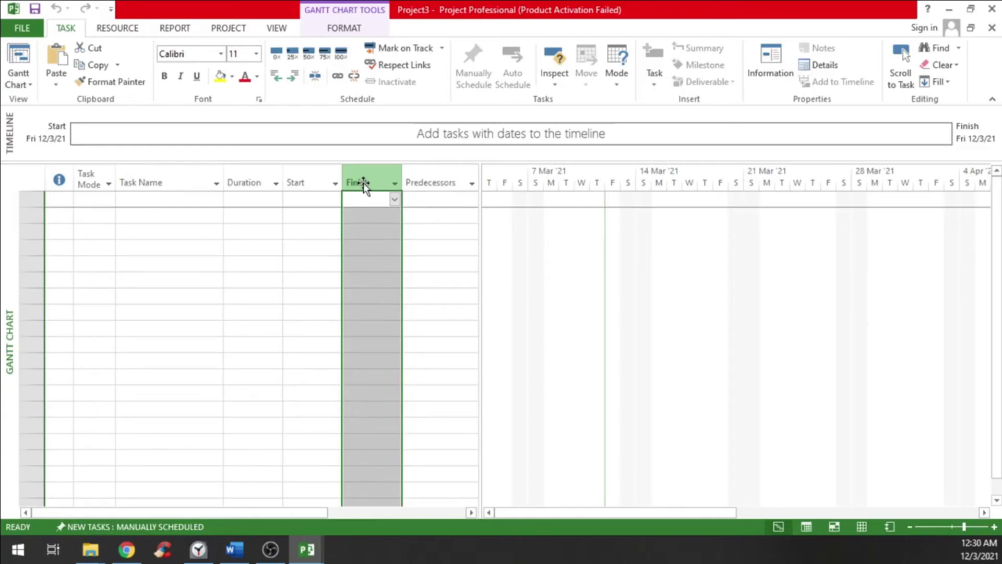
{"action": "left_click", "coordinate": [252, 183]}
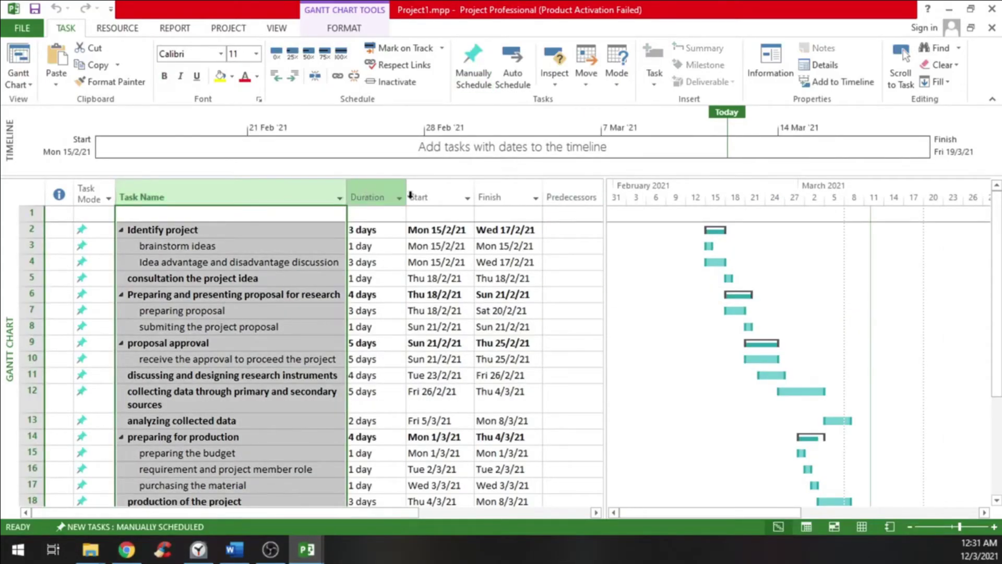
{"action": "left_click", "coordinate": [443, 197]}
{"action": "left_click", "coordinate": [512, 198]}
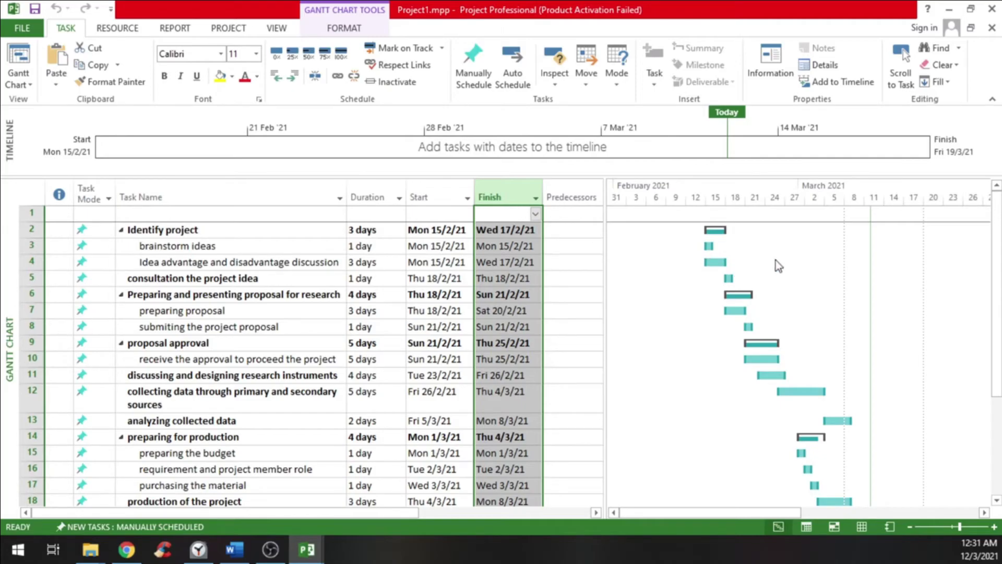
{"action": "left_click", "coordinate": [752, 293]}
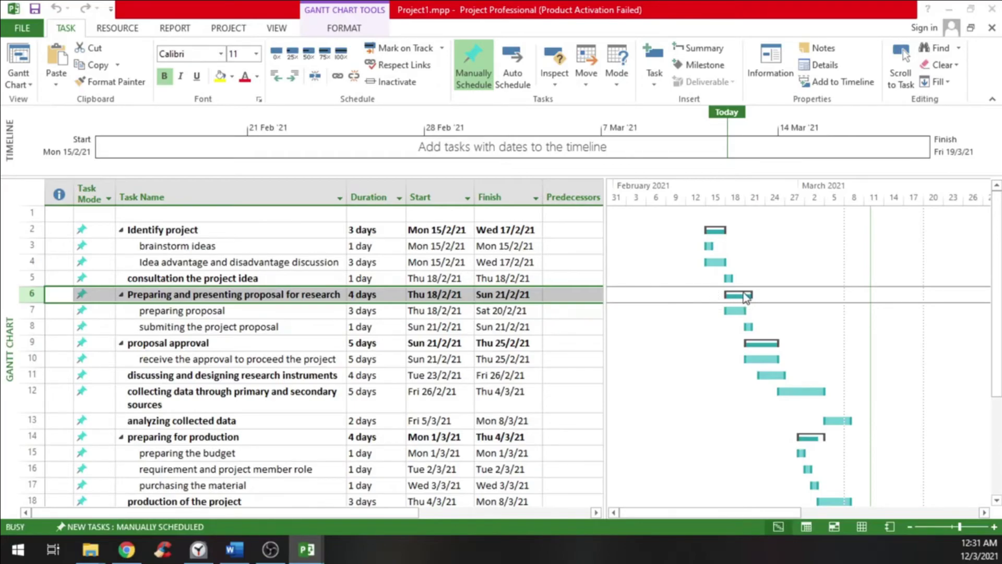
{"action": "key", "text": "Escape"}
{"action": "left_click", "coordinate": [235, 31]}
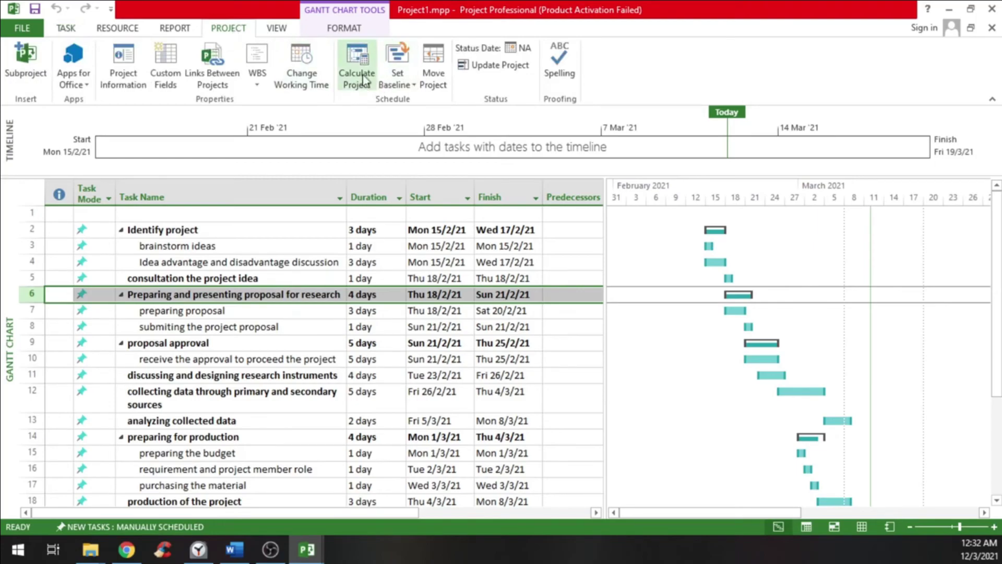
{"action": "left_click", "coordinate": [319, 75]}
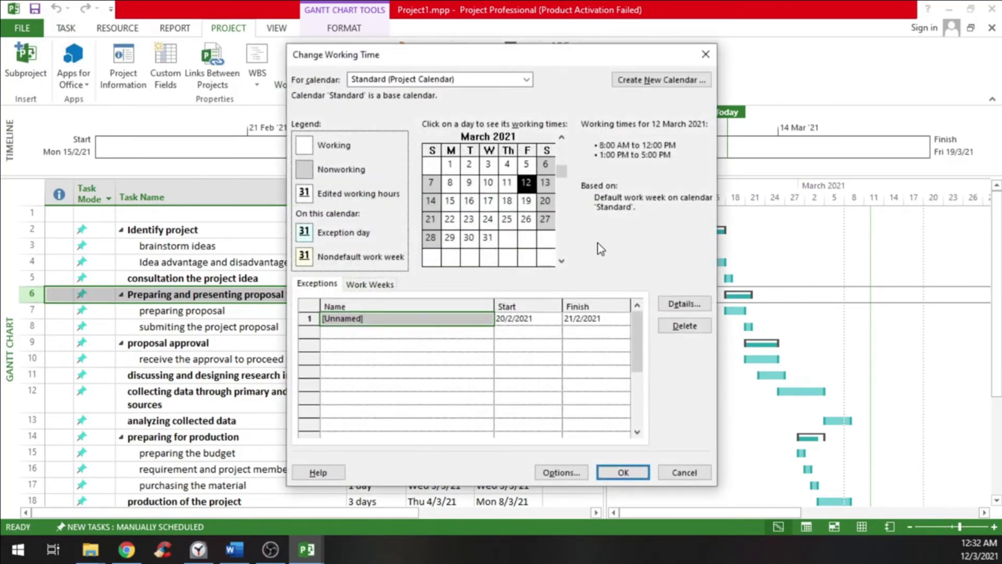
{"action": "key", "text": "Escape"}
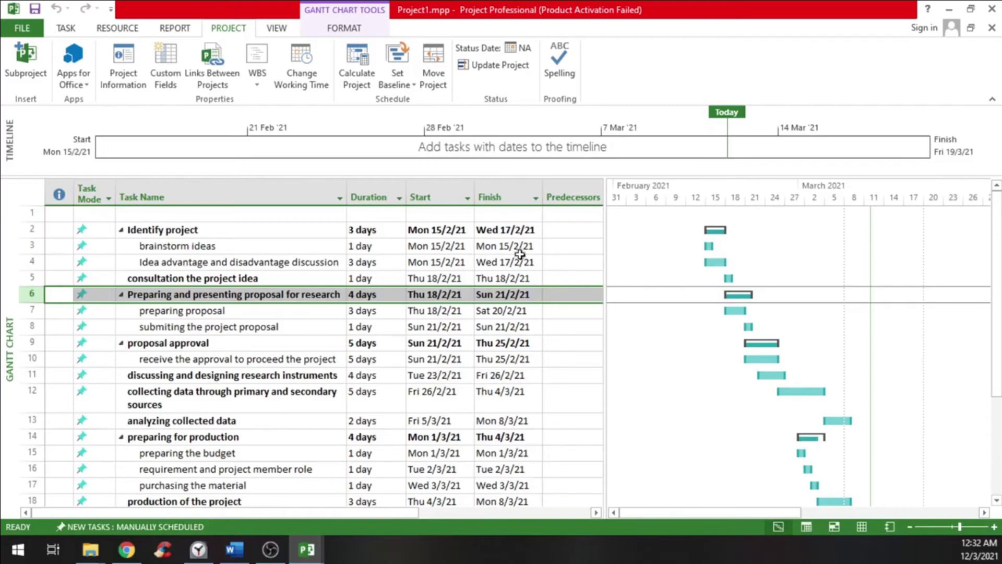
{"action": "left_click", "coordinate": [428, 150]}
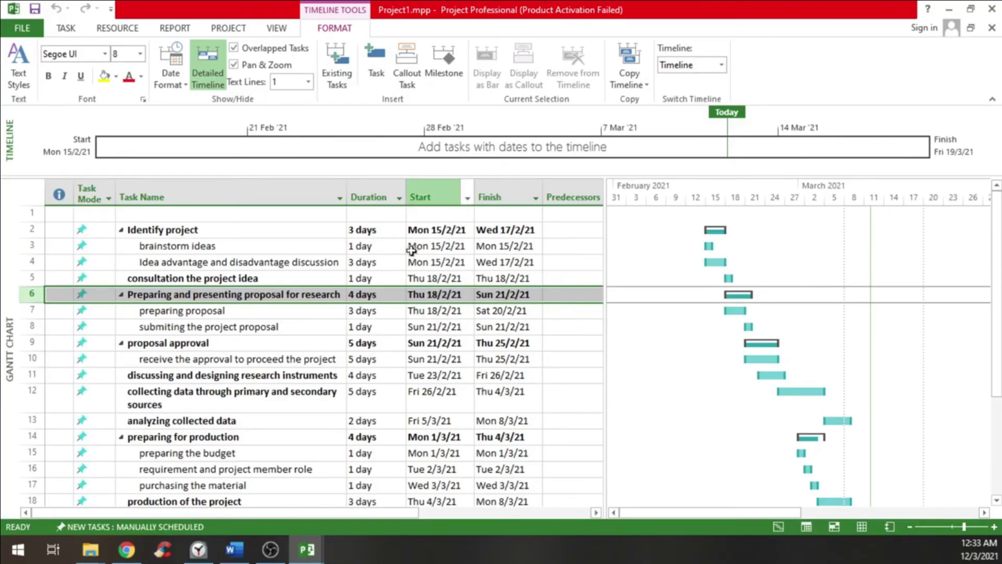
{"action": "left_click", "coordinate": [203, 246]}
{"action": "right_click", "coordinate": [203, 246]}
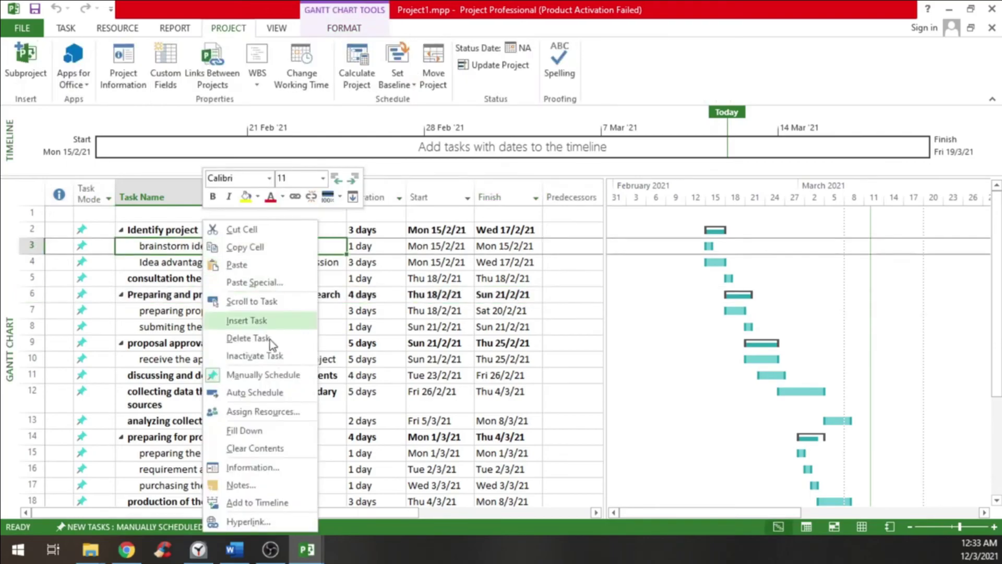
{"action": "left_click", "coordinate": [270, 505]}
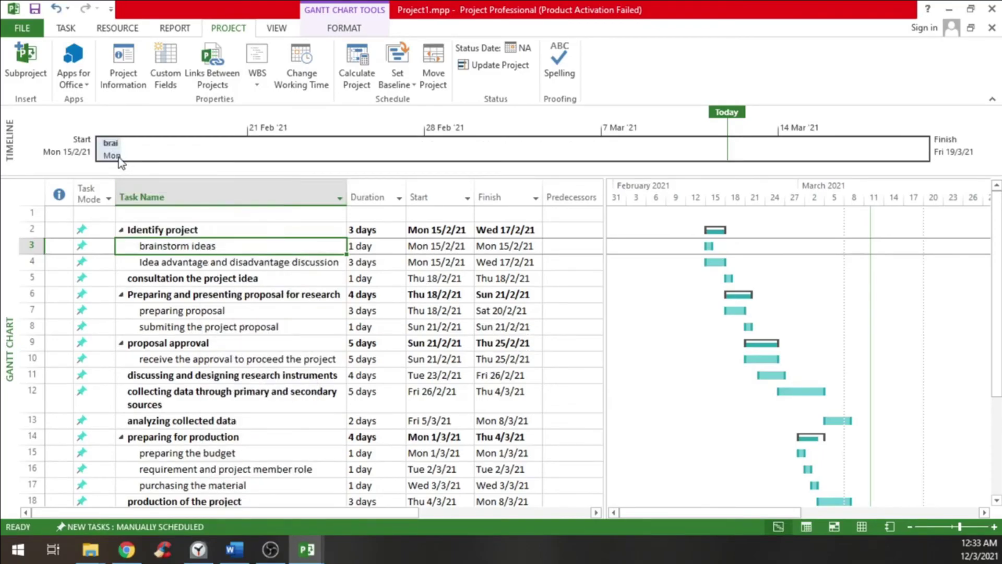
{"action": "mouse_move", "coordinate": [119, 158]}
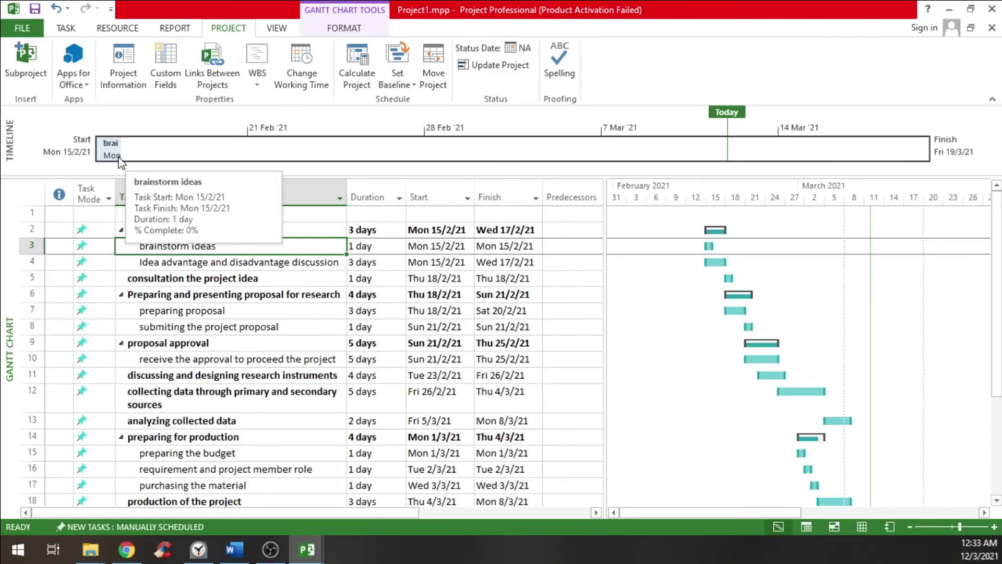
{"action": "right_click", "coordinate": [118, 158]}
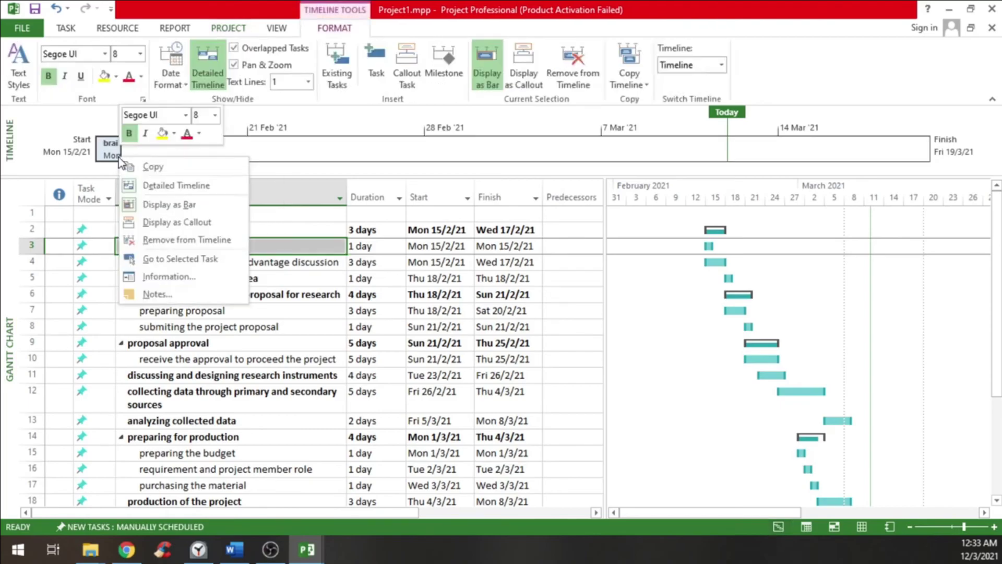
{"action": "left_click", "coordinate": [159, 240]}
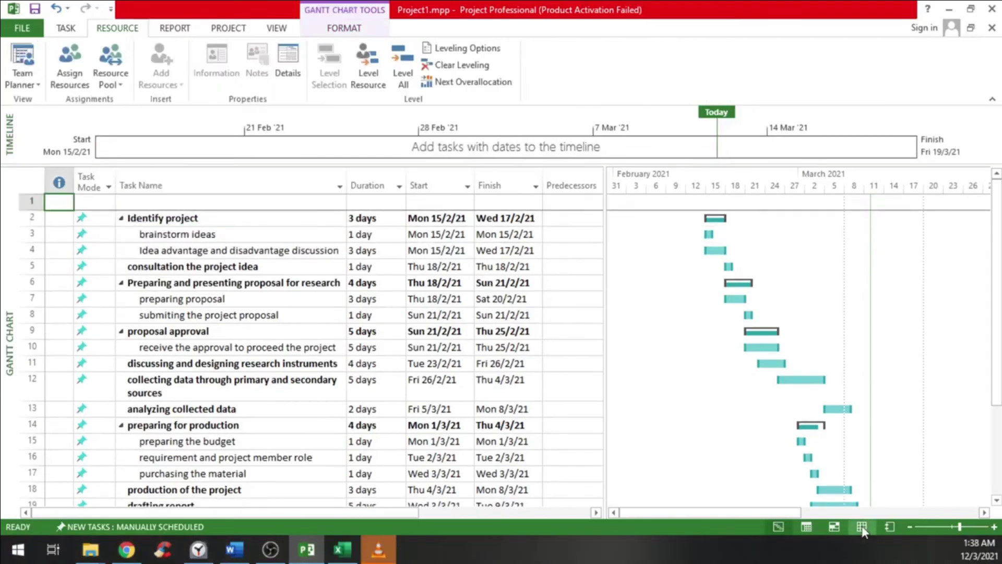
- Switch to the Resource Sheet view and close the Add Resources choices without adding anything
{"action": "left_click", "coordinate": [862, 525]}
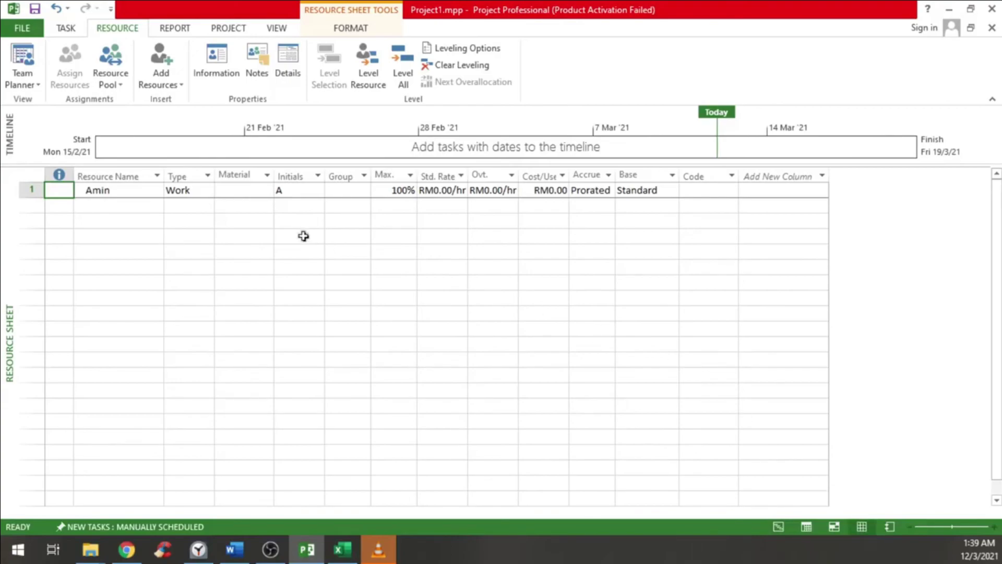
{"action": "left_click", "coordinate": [168, 76]}
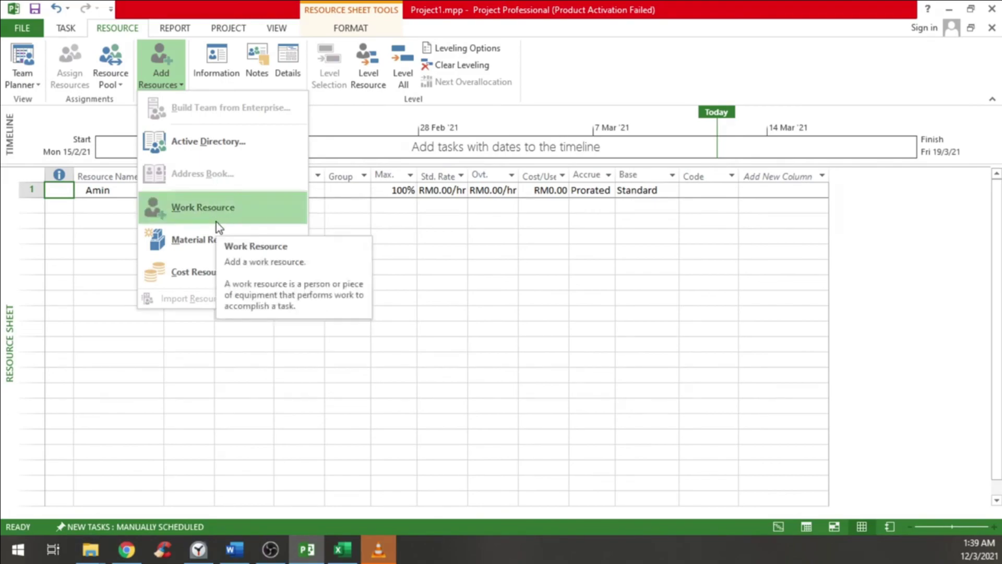
{"action": "left_click", "coordinate": [515, 244]}
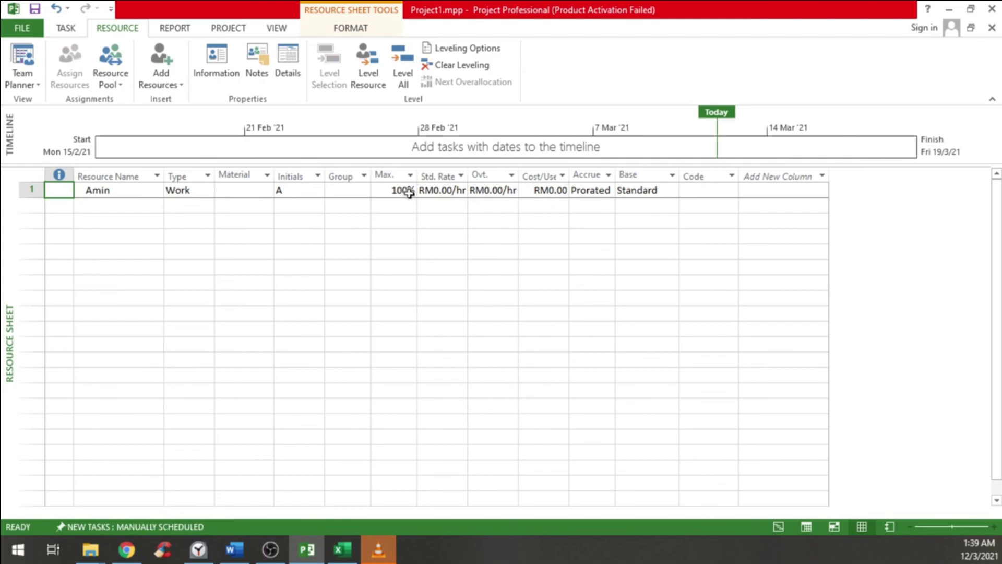
- Select the first resource's standard and overtime rates and widen the Cost/Use column
{"action": "left_click", "coordinate": [447, 191]}
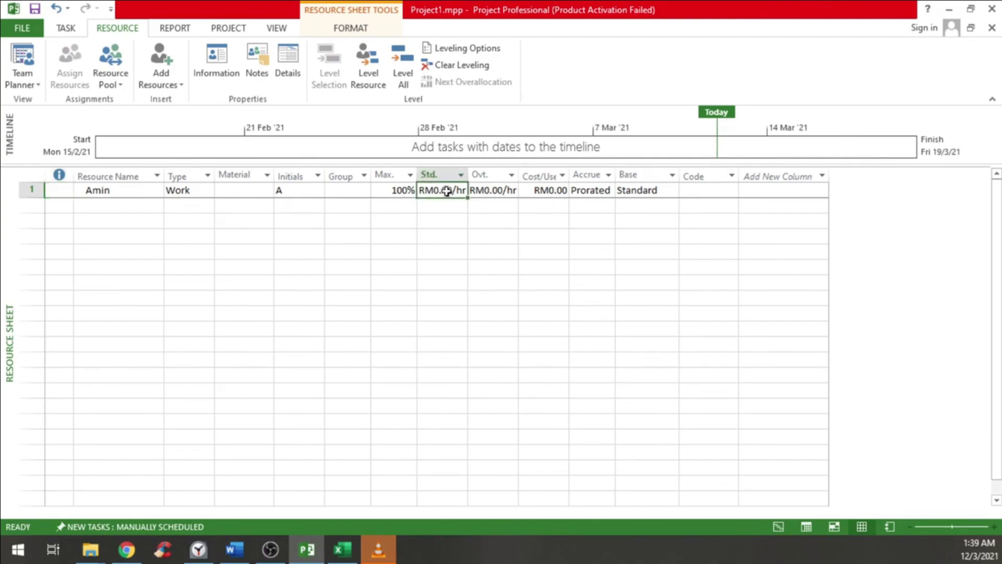
{"action": "left_click", "coordinate": [494, 192]}
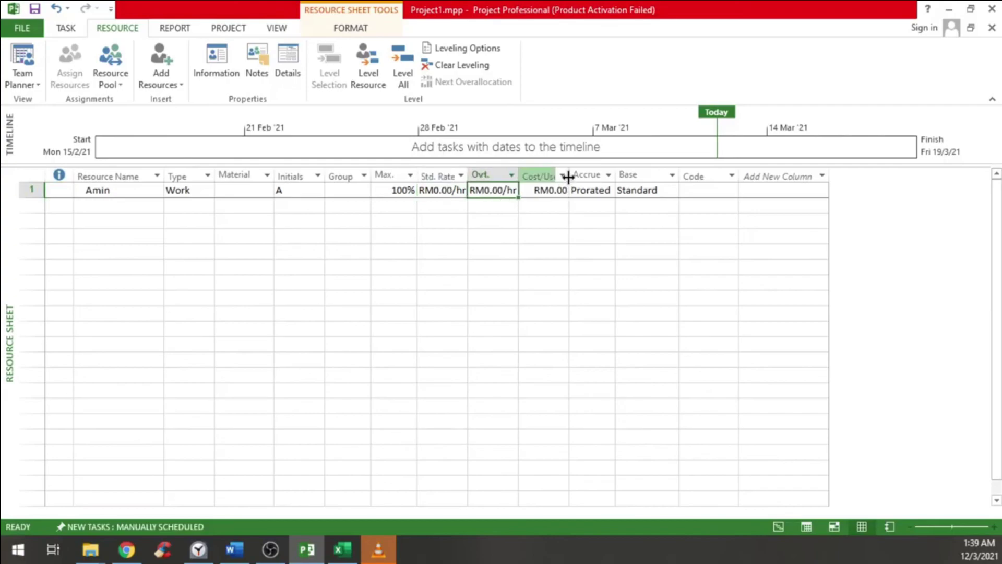
{"action": "left_click_drag", "start_coordinate": [569, 175], "coordinate": [584, 176]}
{"action": "left_click", "coordinate": [347, 190]}
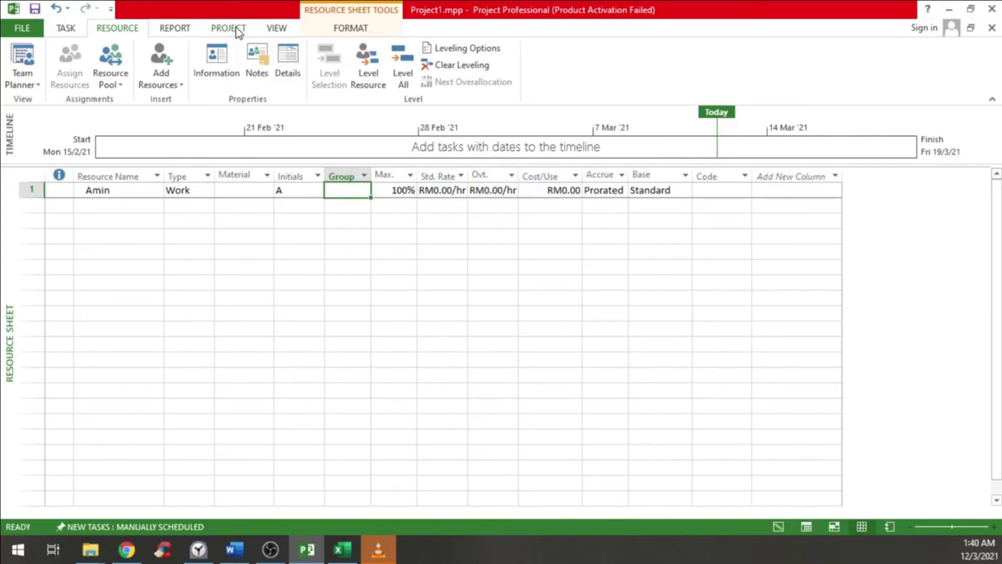
- Show the In Progress reports list from the Report tab's View Reports group
{"action": "left_click", "coordinate": [181, 31]}
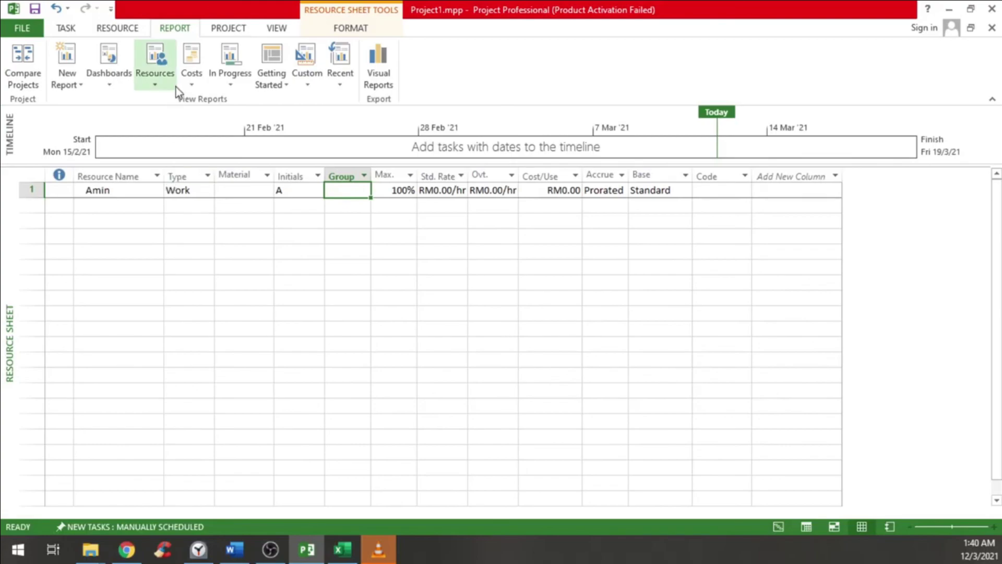
{"action": "left_click", "coordinate": [236, 76]}
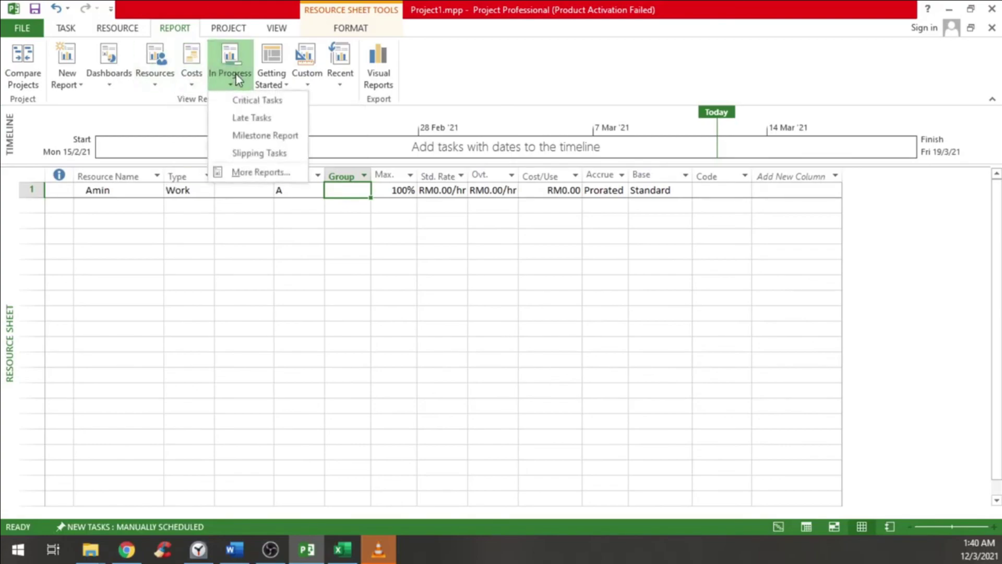